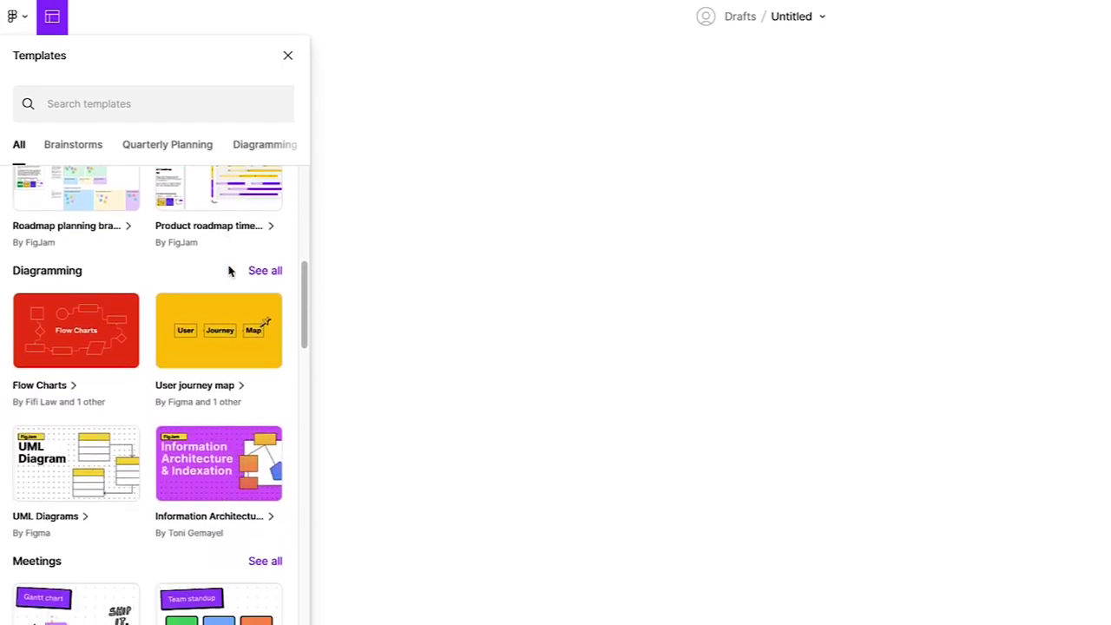
# Scroll down through the template categories in the Templates panel
pyautogui.scroll(-8, 230, 271)
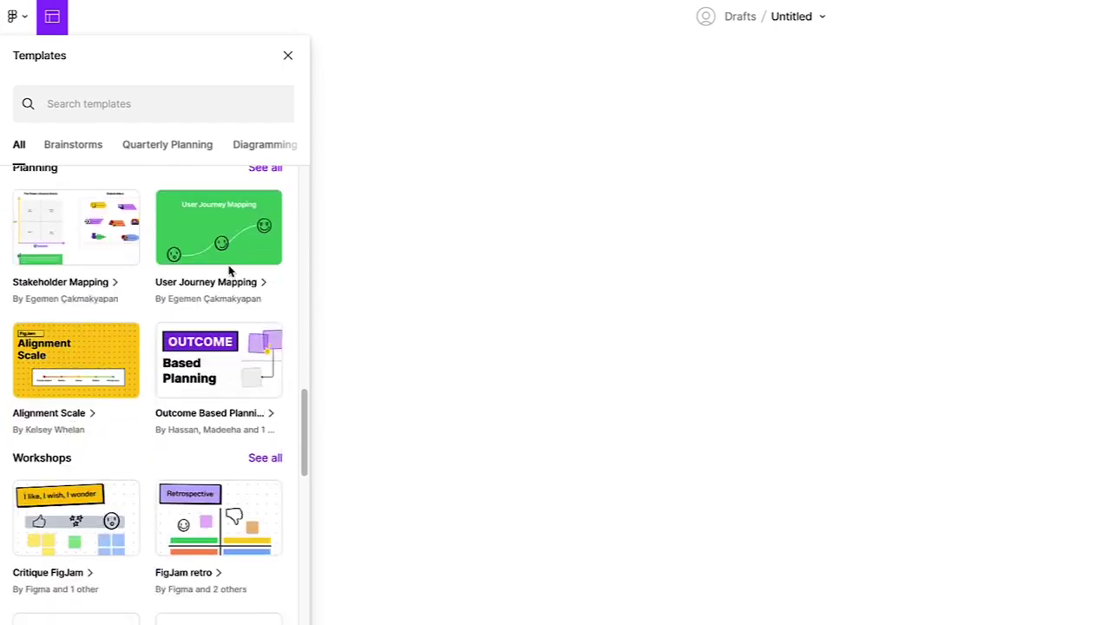
pyautogui.scroll(-8, 231, 273)
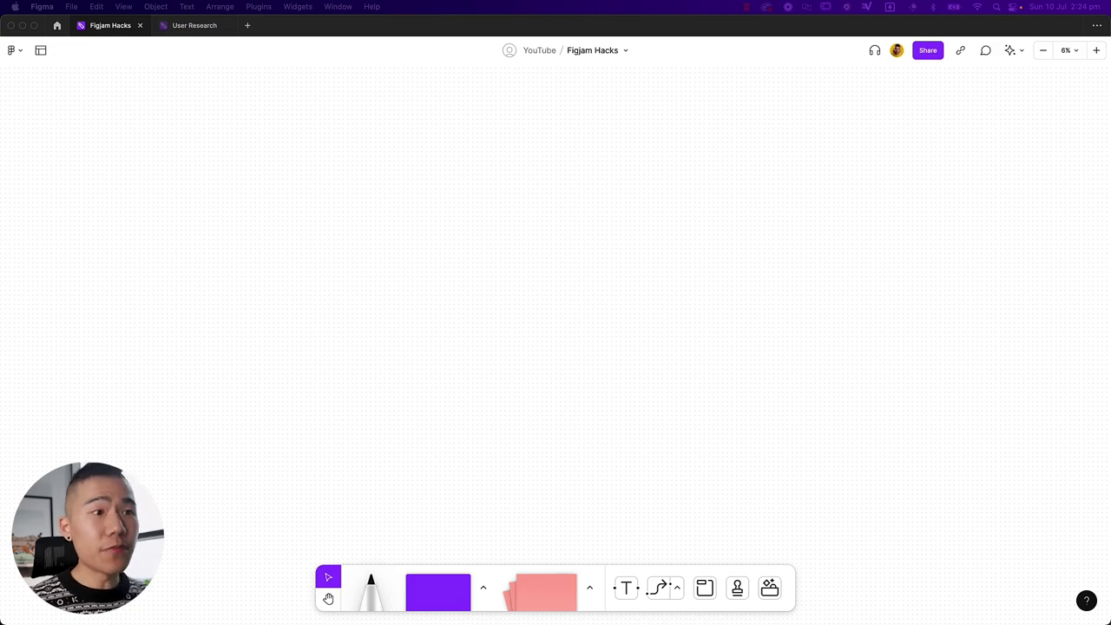
# Copy cells A1:E16 from the User Interviews spreadsheet, then return to the empty FigJam board
pyautogui.press('super+Tab')
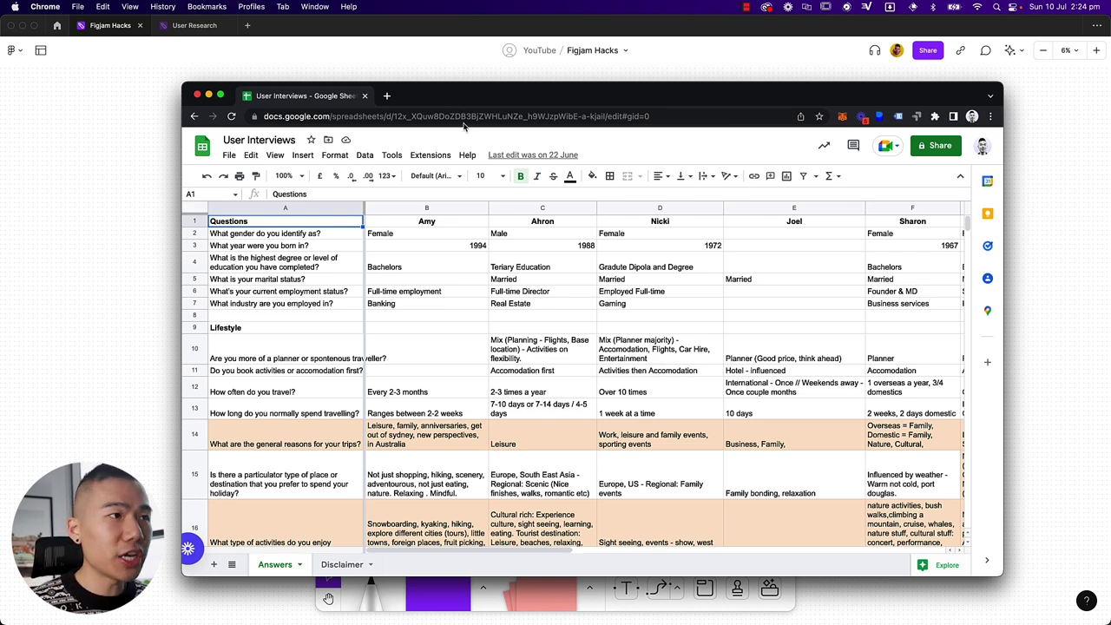
pyautogui.moveTo(499, 106); pyautogui.dragTo(493, 93)
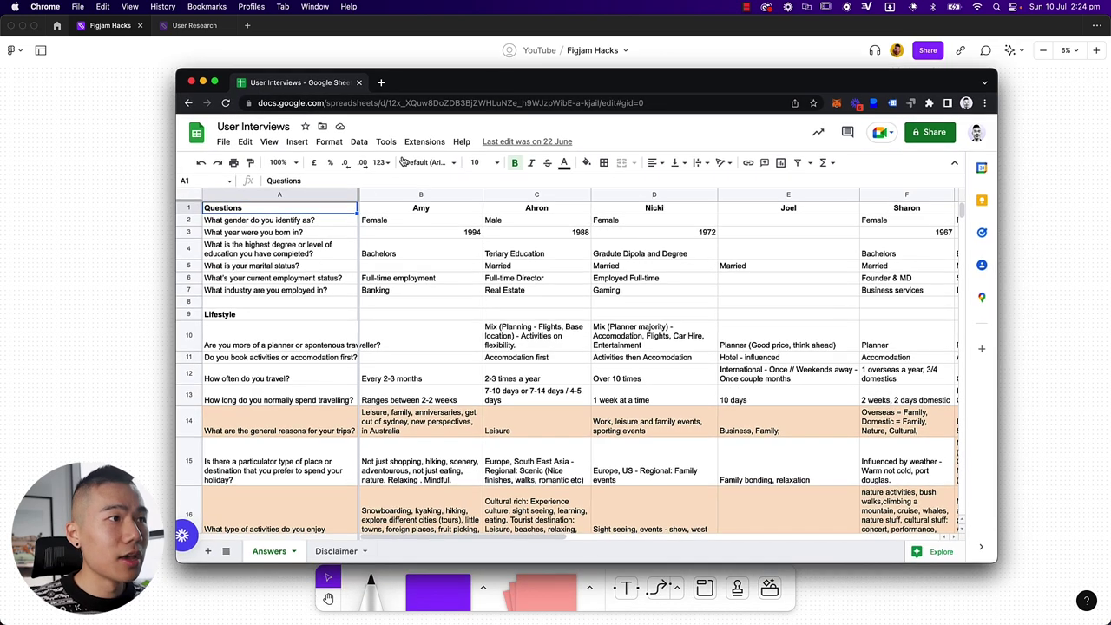
pyautogui.moveTo(338, 210); pyautogui.dragTo(785, 516)
pyautogui.press('cmd+c')
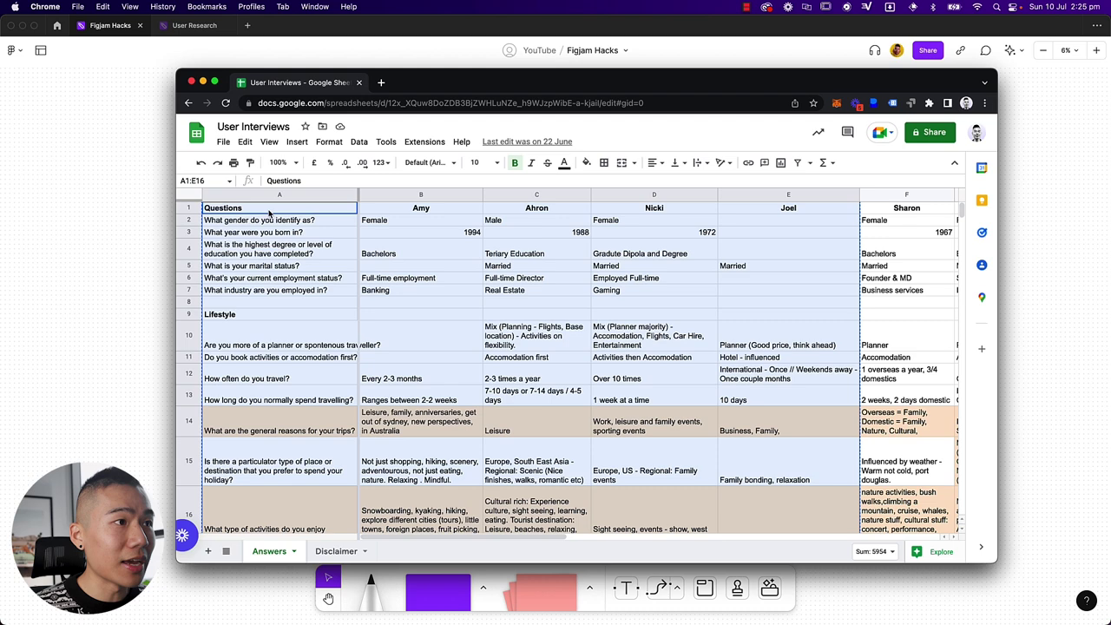
pyautogui.click(136, 235)
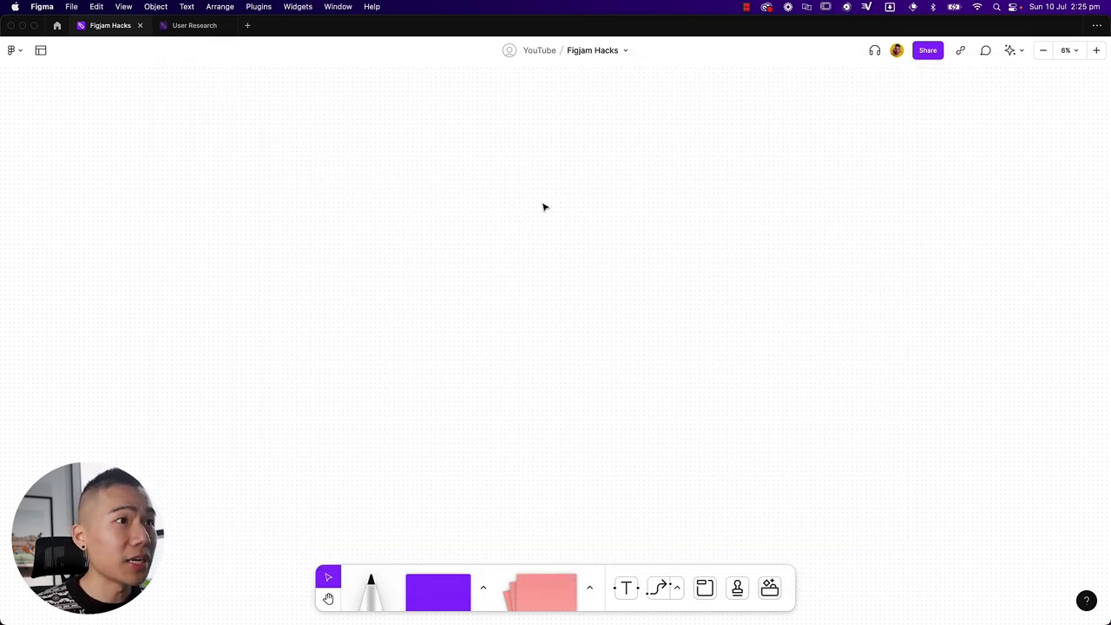
# Paste the copied interview table onto the board as a grid of sticky notes
pyautogui.press('super+v')
pyautogui.click(684, 213)
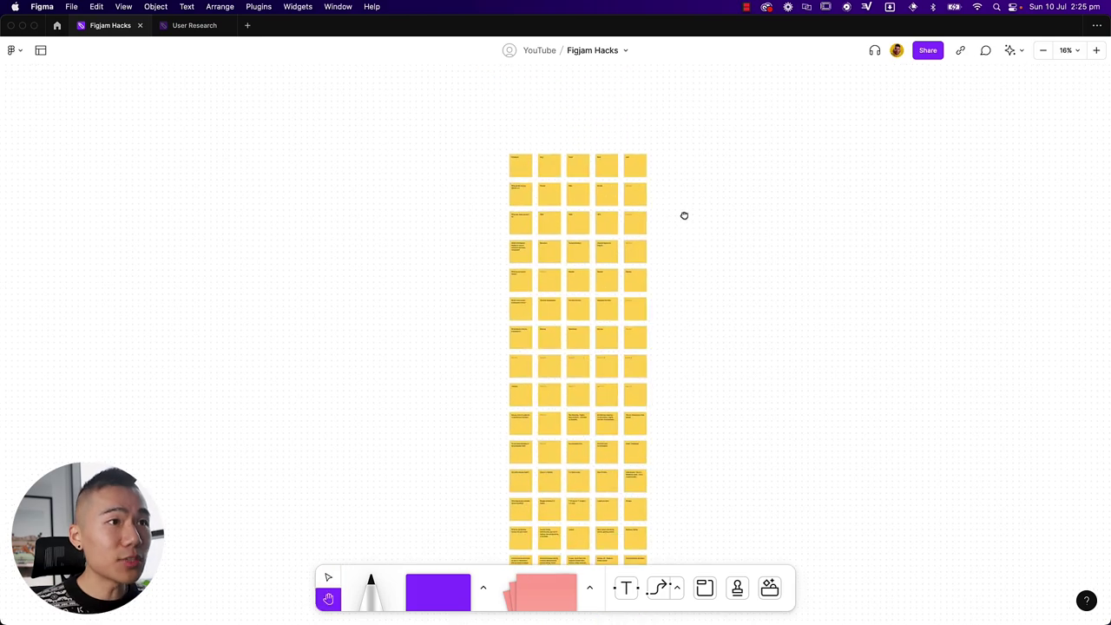
pyautogui.scroll(6, 689, 236)
pyautogui.scroll(4, 691, 236)
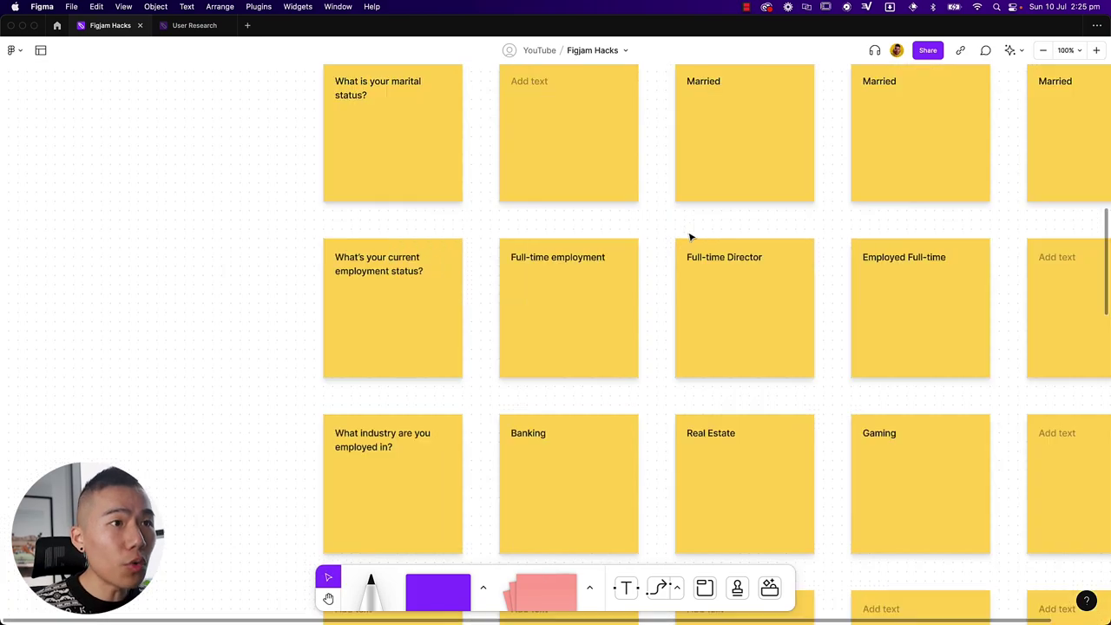
pyautogui.scroll(-4, 691, 236)
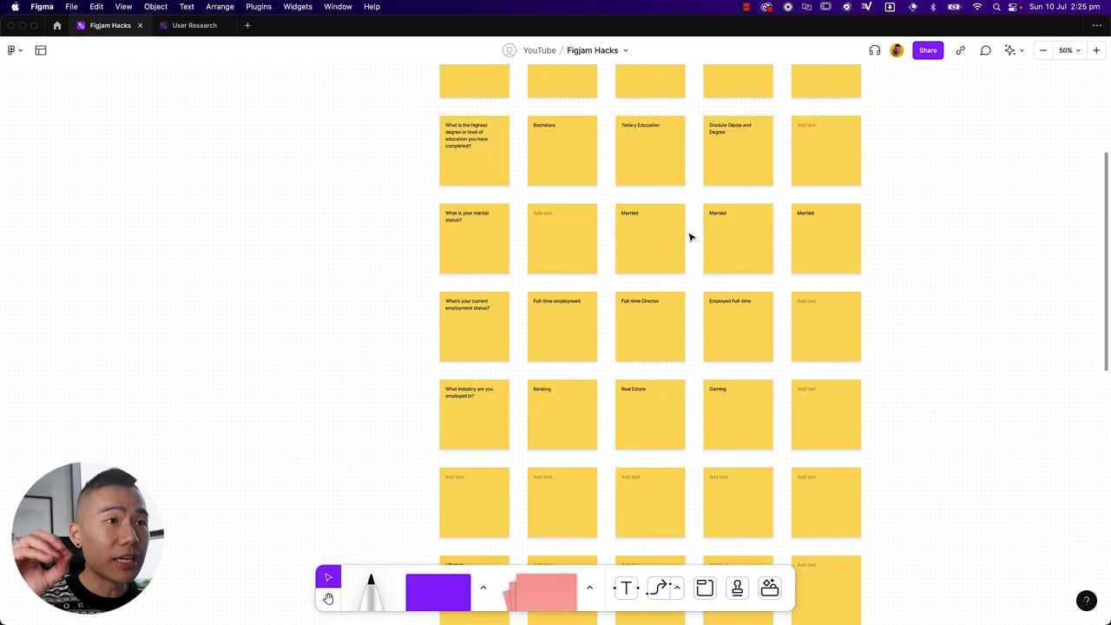
pyautogui.press('h')
pyautogui.scroll(8, 687, 231)
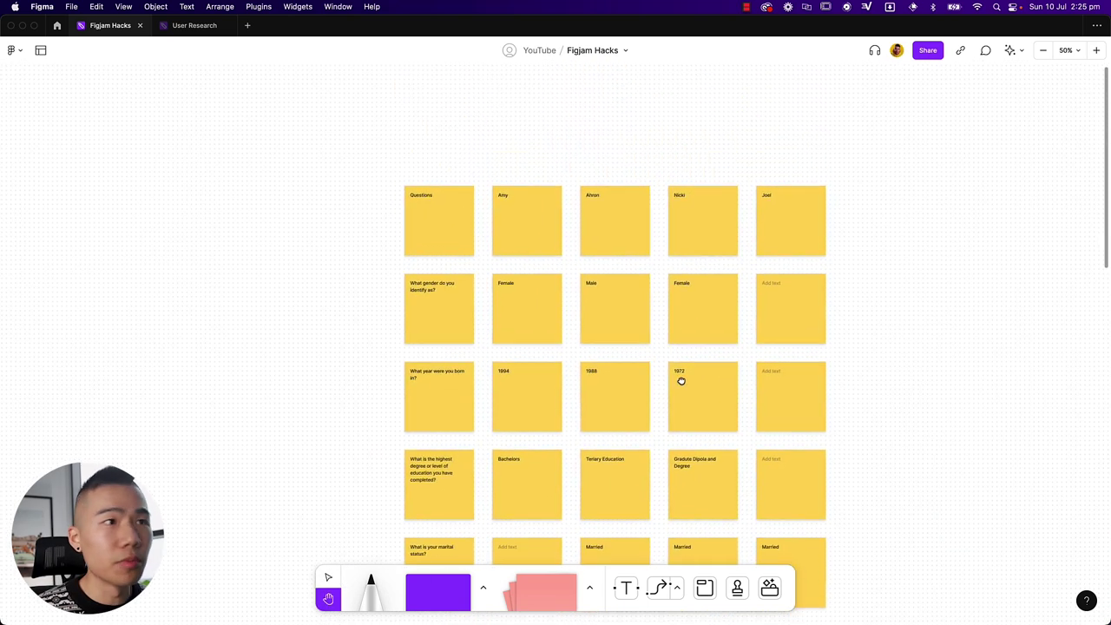
pyautogui.press('v')
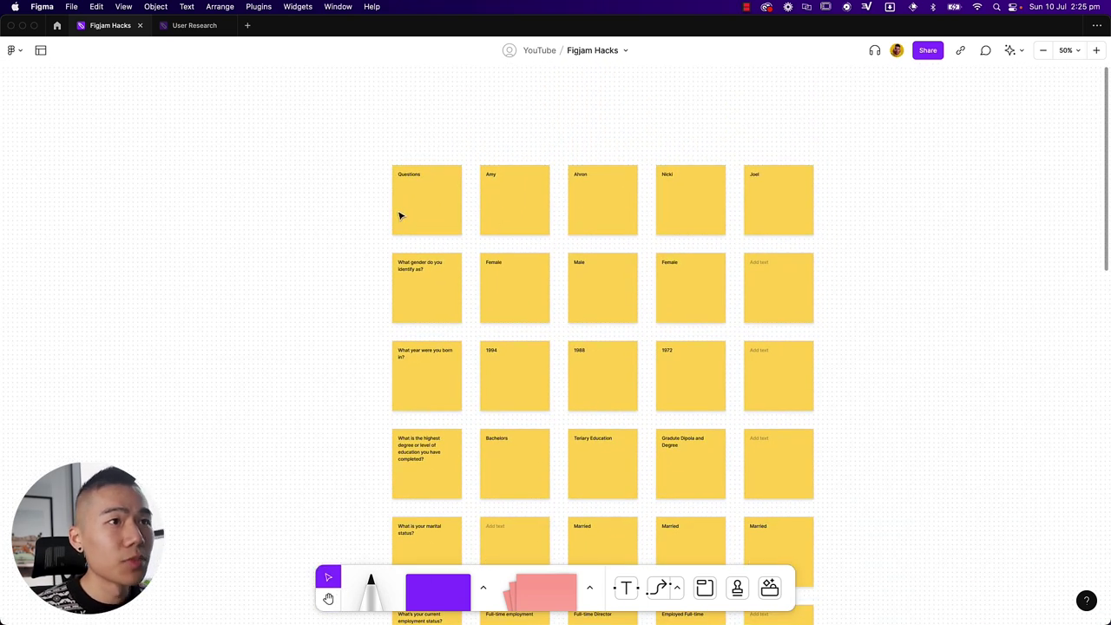
pyautogui.scroll(-4, 521, 135)
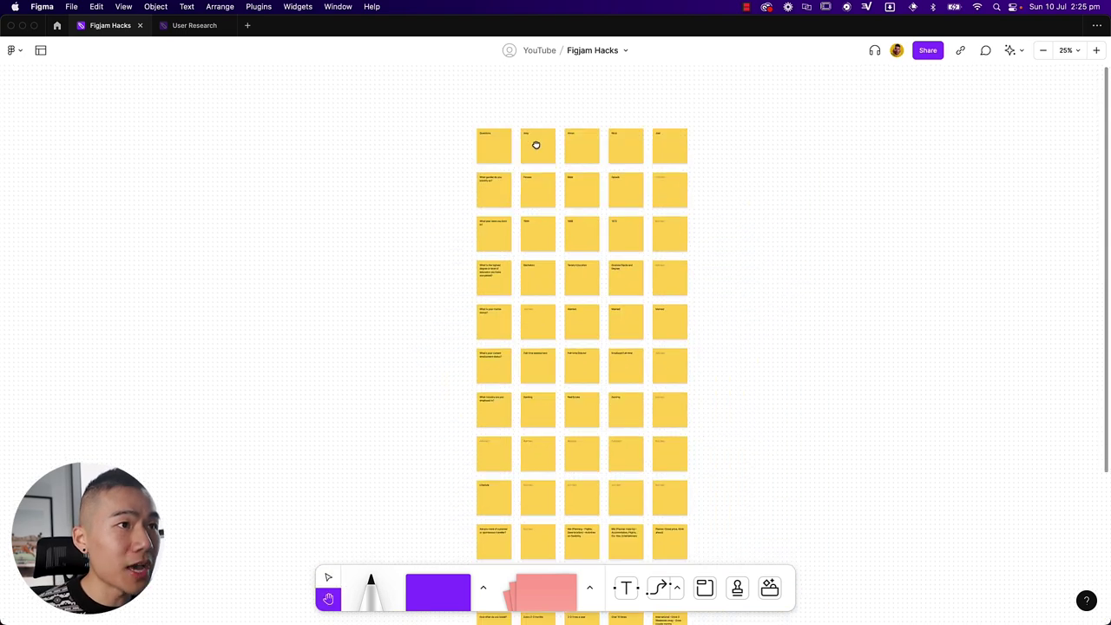
# Colour the Amy column stickies green and the Ahron column stickies purple
pyautogui.moveTo(531, 89); pyautogui.dragTo(547, 512)
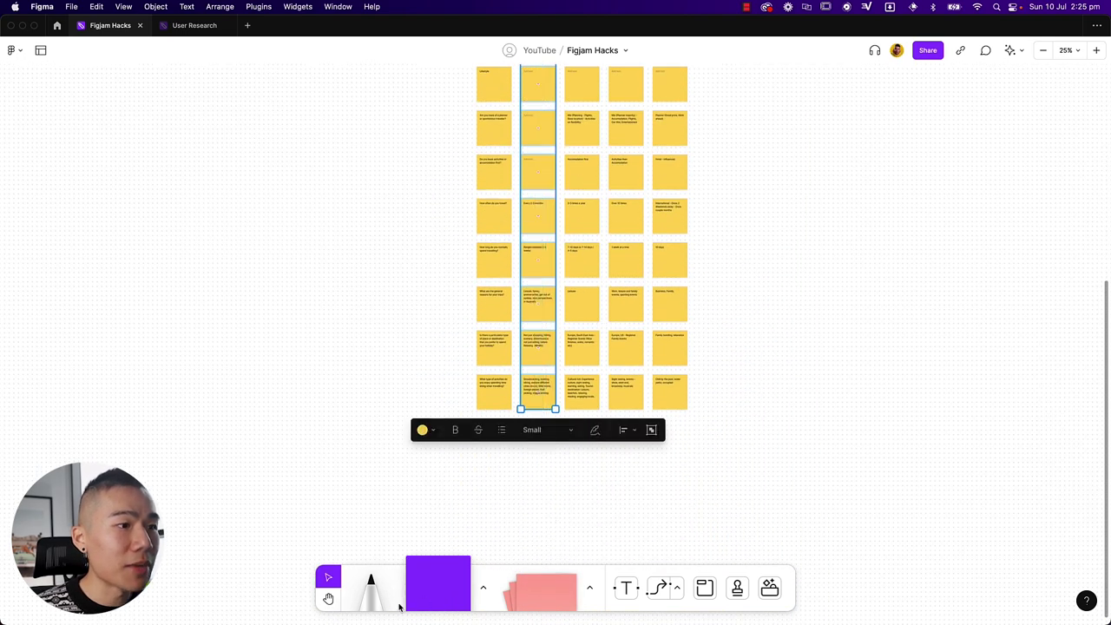
pyautogui.click(424, 430)
pyautogui.click(415, 402)
pyautogui.scroll(5, 483, 221)
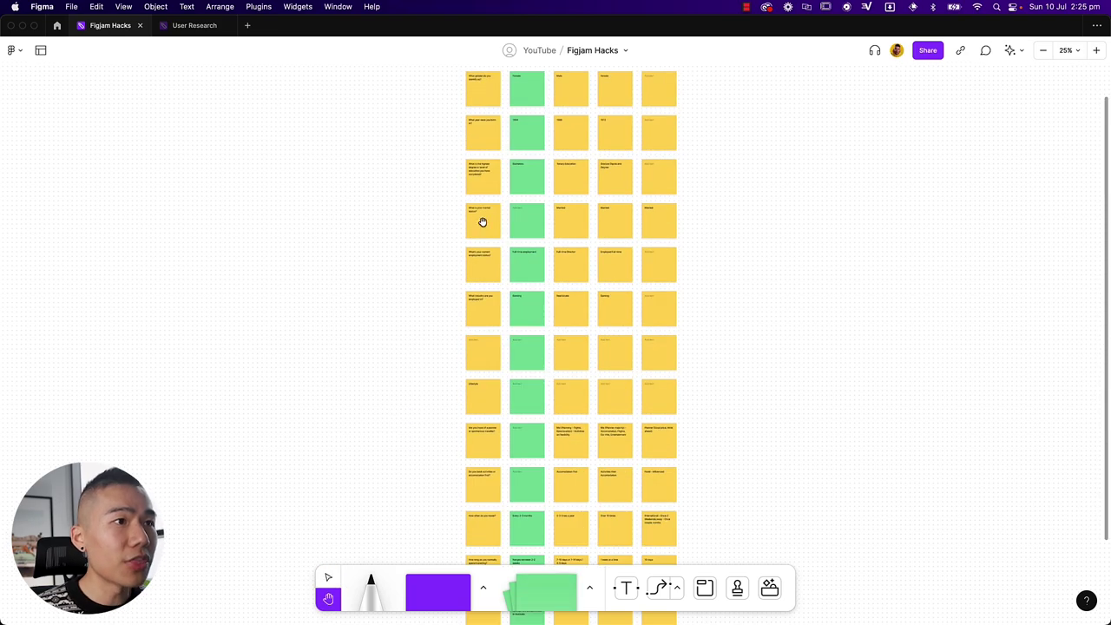
pyautogui.moveTo(531, 234); pyautogui.dragTo(550, 542)
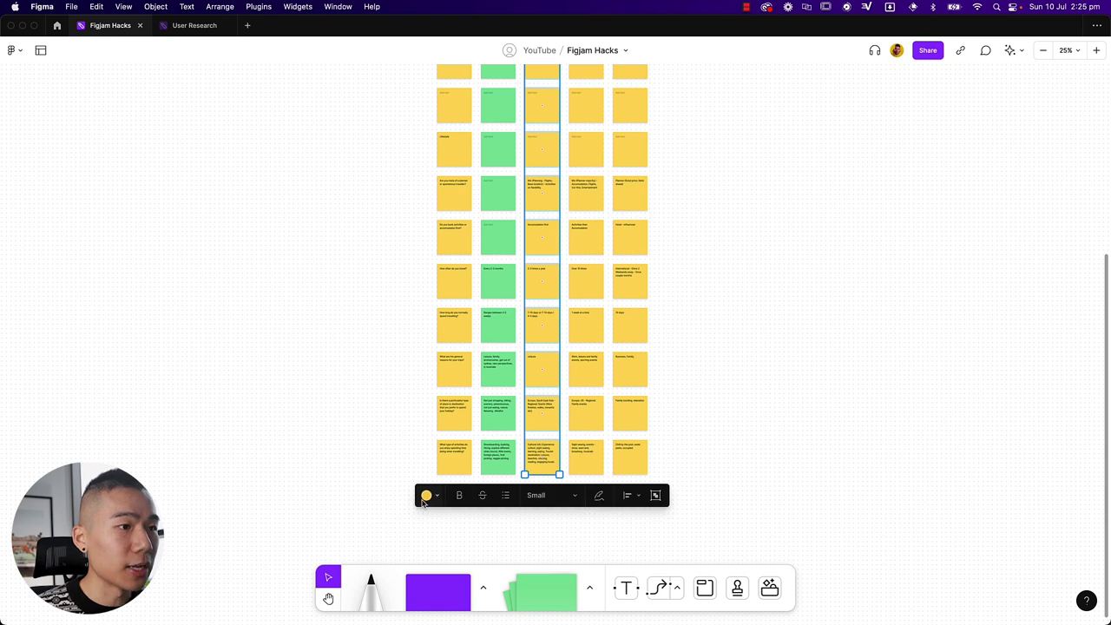
pyautogui.click(426, 494)
pyautogui.click(477, 467)
pyautogui.click(709, 309)
# Colour the Nicki column stickies red
pyautogui.scroll(10, 650, 268)
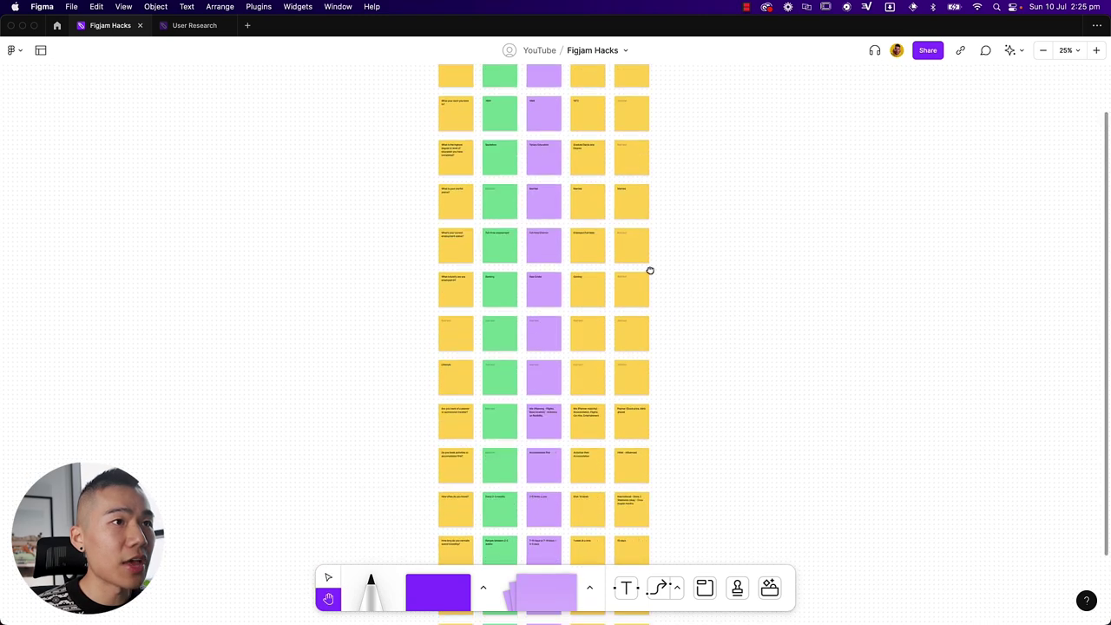
pyautogui.moveTo(572, 146); pyautogui.dragTo(586, 452)
pyautogui.click(467, 443)
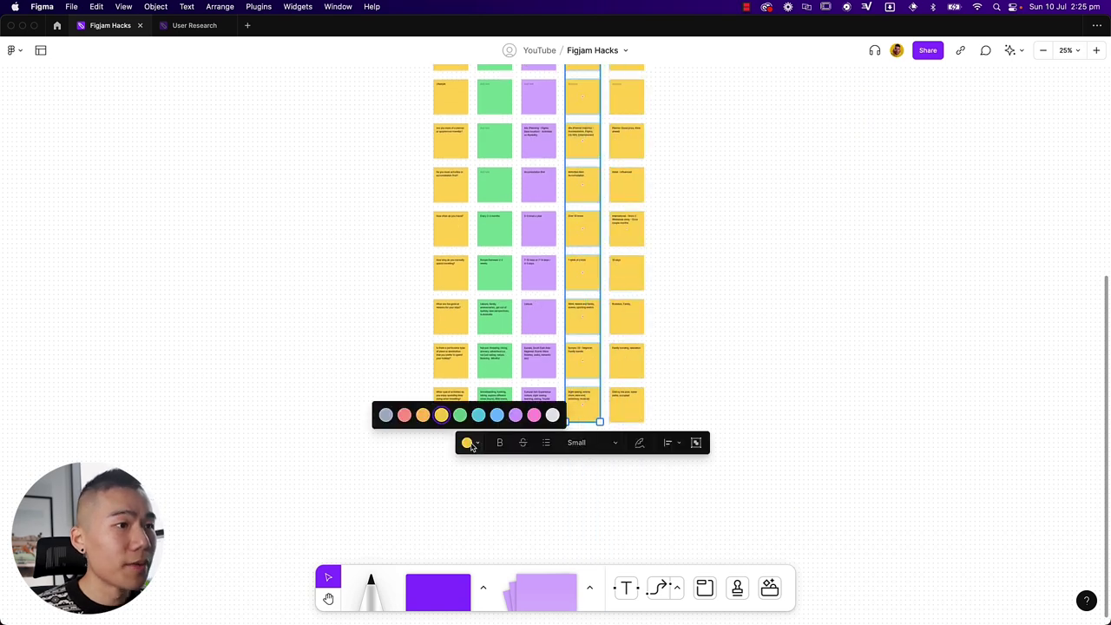
pyautogui.click(403, 417)
pyautogui.click(328, 317)
pyautogui.scroll(5, 329, 319)
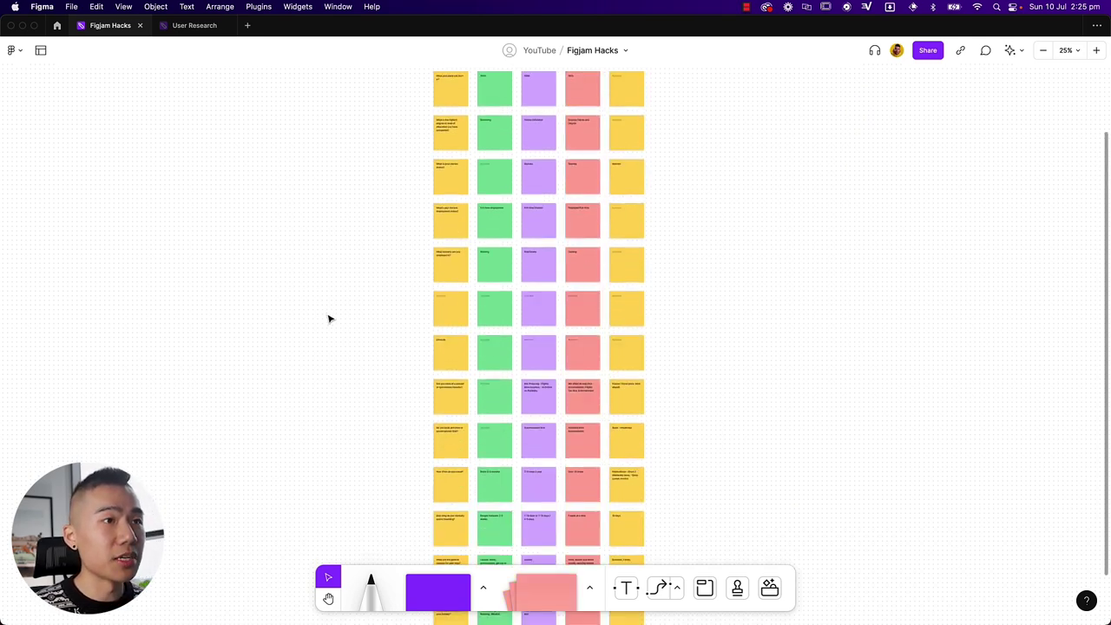
pyautogui.scroll(5, 357, 333)
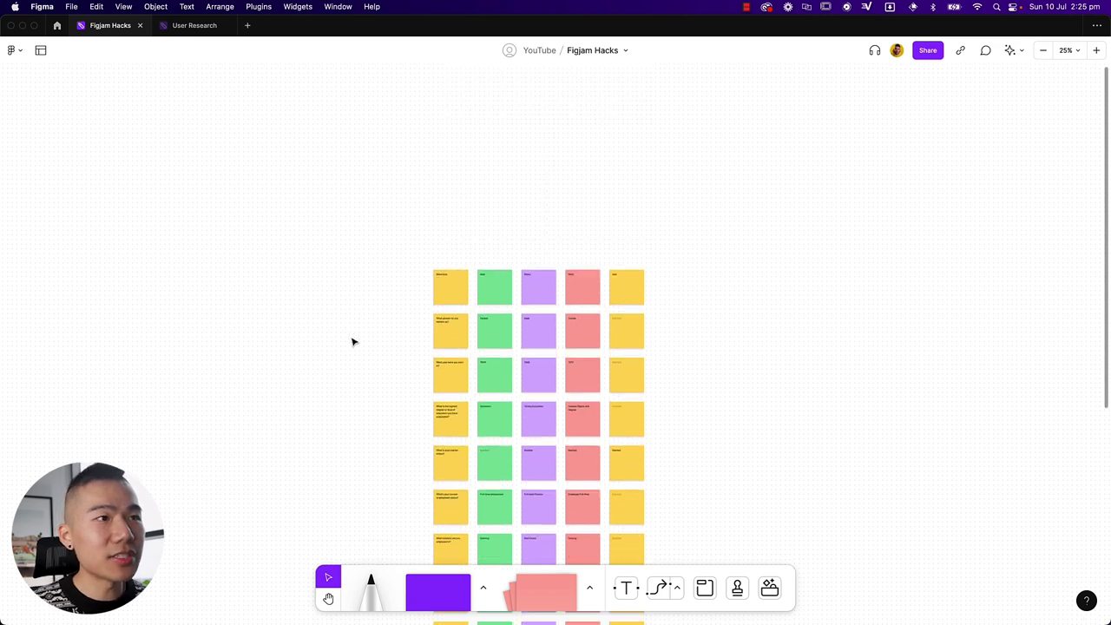
pyautogui.scroll(-2, 352, 330)
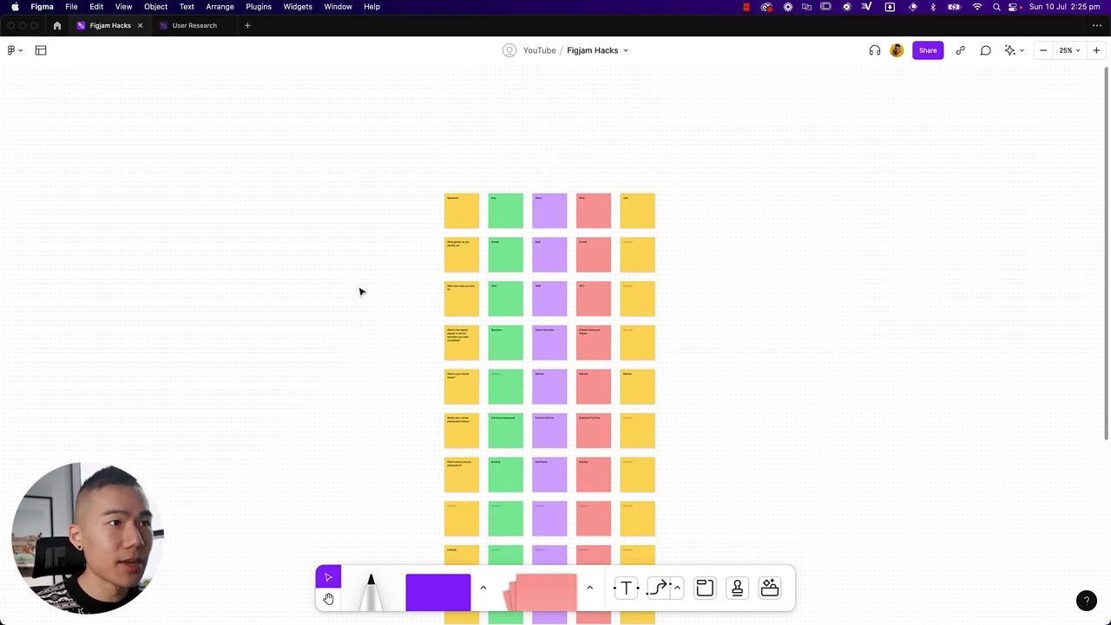
pyautogui.moveTo(417, 245); pyautogui.dragTo(721, 267)
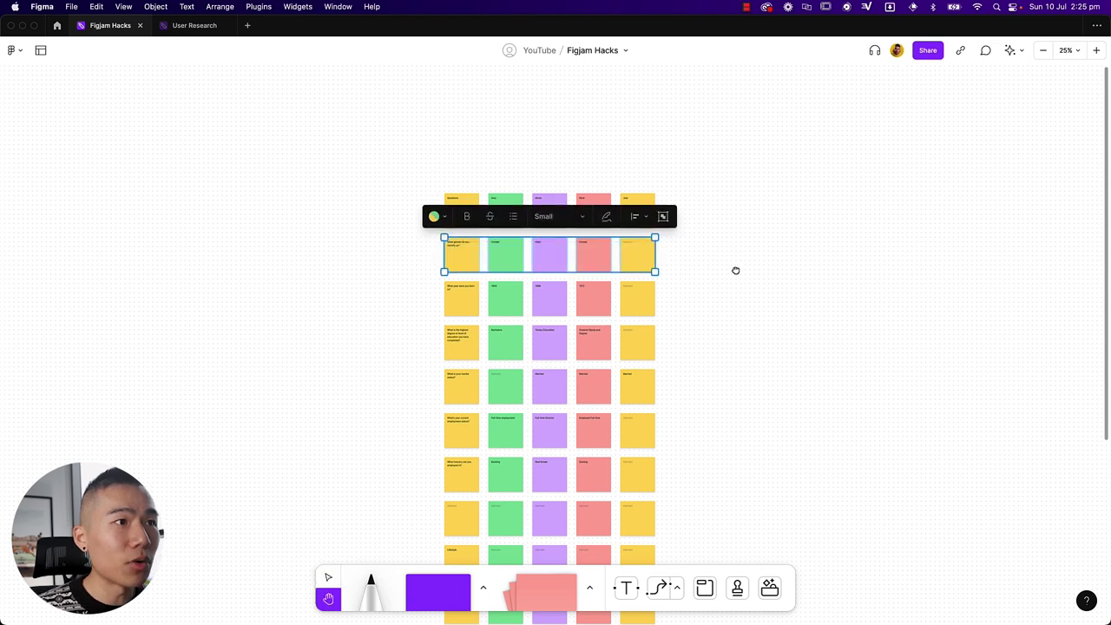
pyautogui.hscroll(3, 734, 270)
pyautogui.moveTo(422, 263); pyautogui.dragTo(842, 278)
pyautogui.scroll(5, 575, 362)
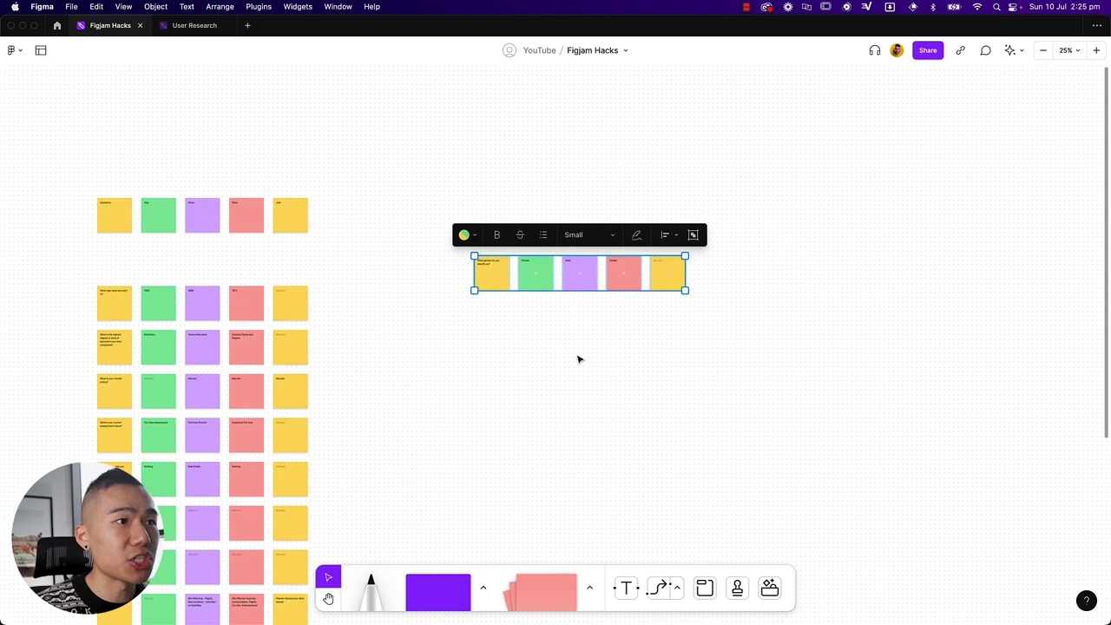
pyautogui.press('v')
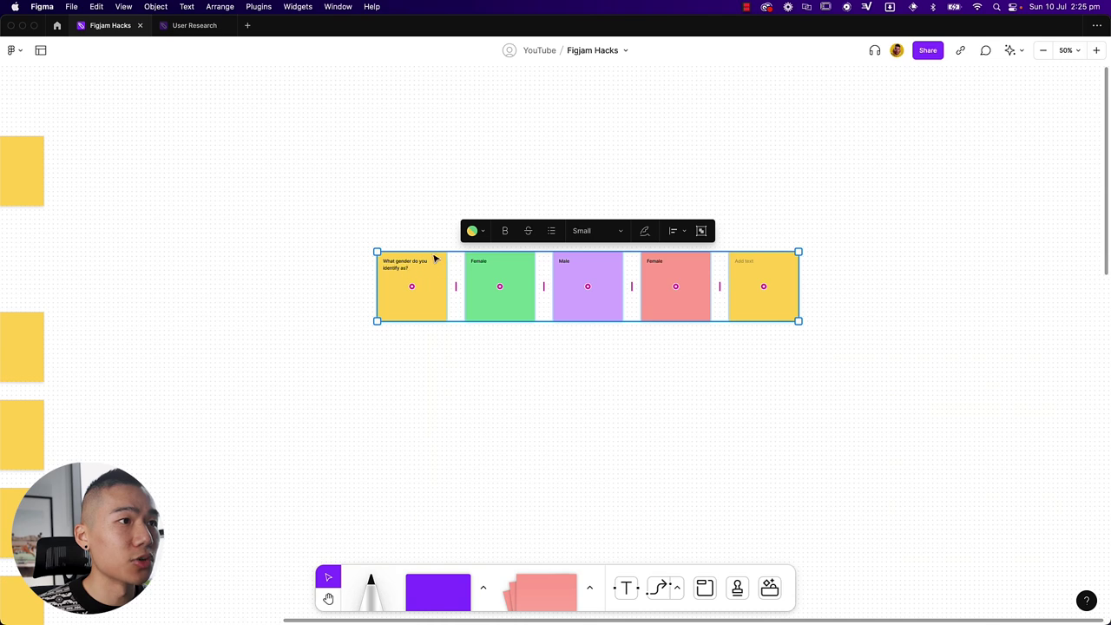
pyautogui.click(396, 219)
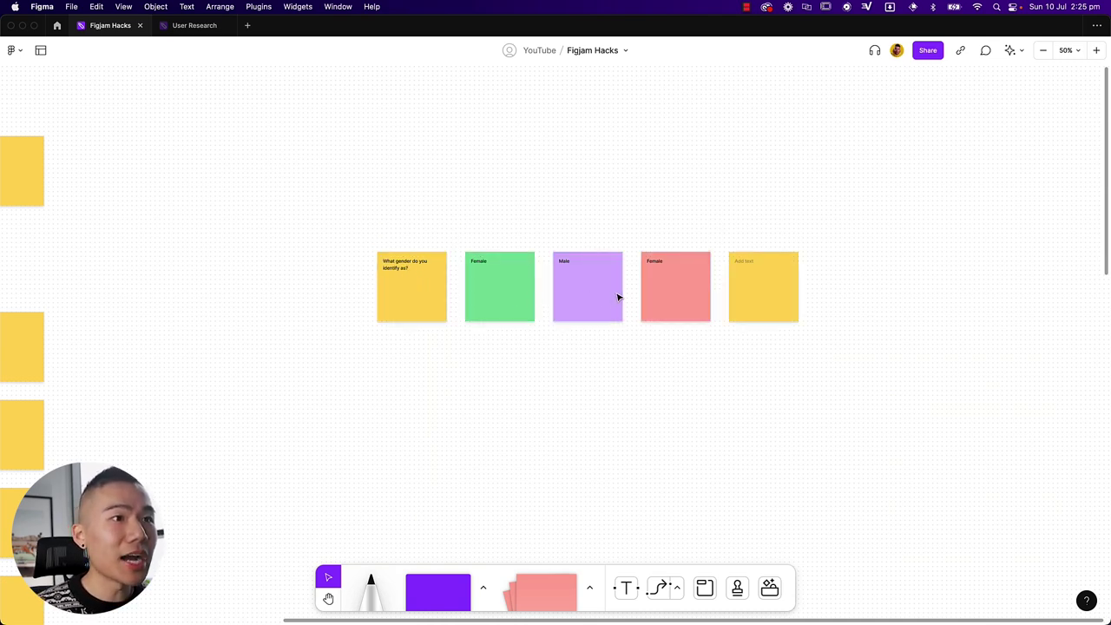
pyautogui.moveTo(655, 304); pyautogui.dragTo(488, 327)
pyautogui.moveTo(590, 308)
pyautogui.mouseDown()
pyautogui.moveTo(619, 305)
pyautogui.moveTo(609, 306)
pyautogui.mouseUp()
pyautogui.moveTo(728, 306); pyautogui.dragTo(602, 322)
pyautogui.press('h')
pyautogui.moveTo(702, 380); pyautogui.dragTo(787, 357)
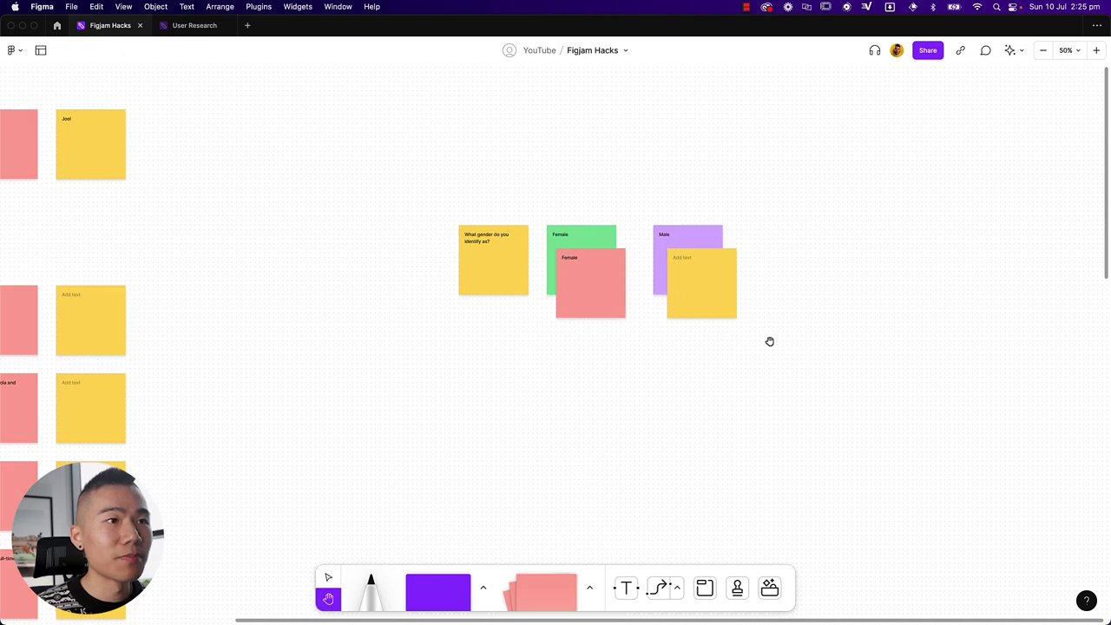
pyautogui.press('v')
pyautogui.press('h')
pyautogui.hscroll(-10, 521, 304)
pyautogui.press('v')
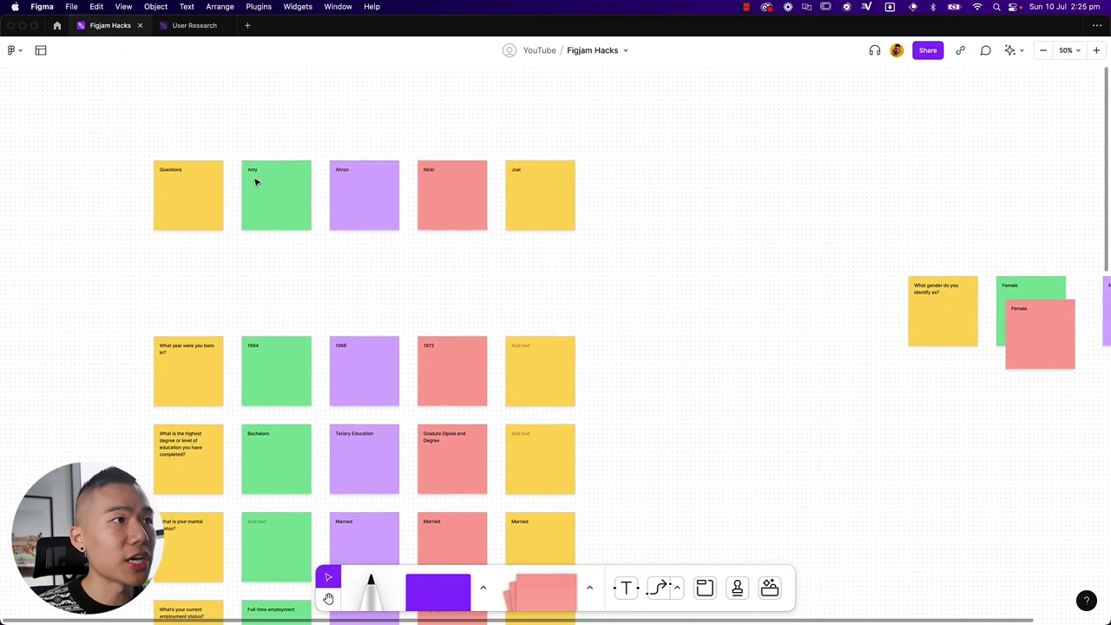
pyautogui.click(260, 179)
pyautogui.click(398, 193)
pyautogui.hscroll(8, 607, 221)
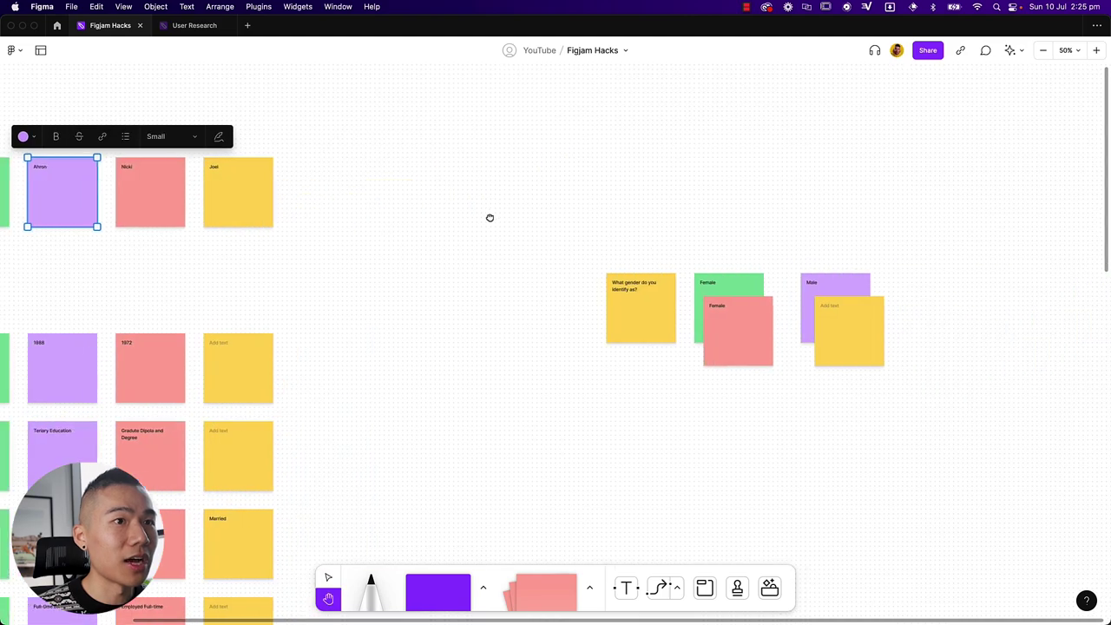
pyautogui.moveTo(580, 223); pyautogui.dragTo(995, 429)
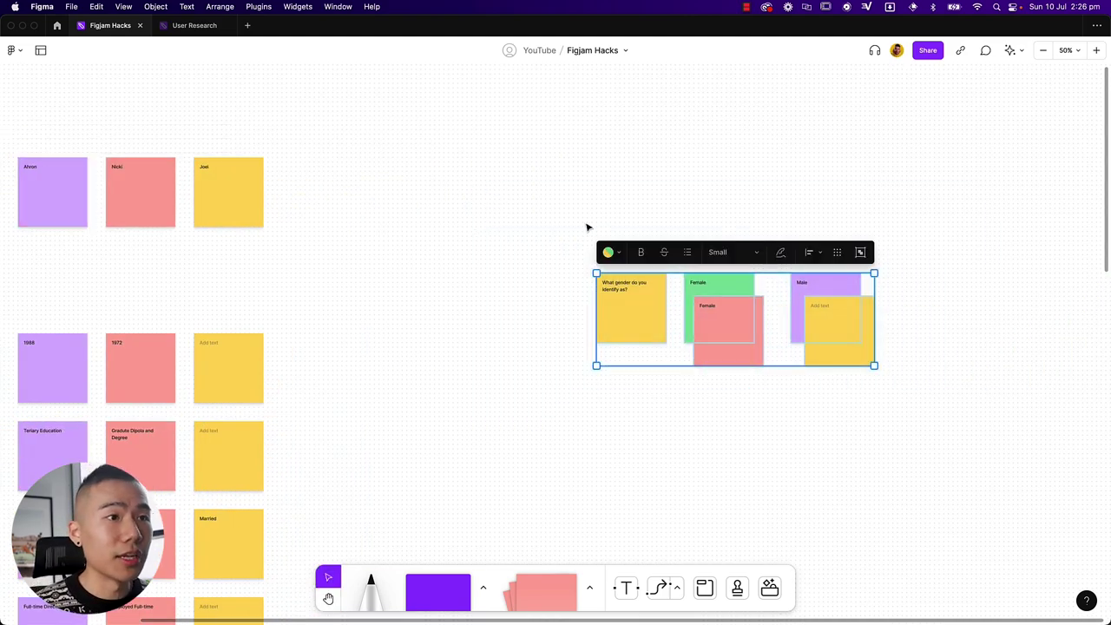
pyautogui.click(359, 240)
pyautogui.moveTo(359, 240); pyautogui.dragTo(699, 240)
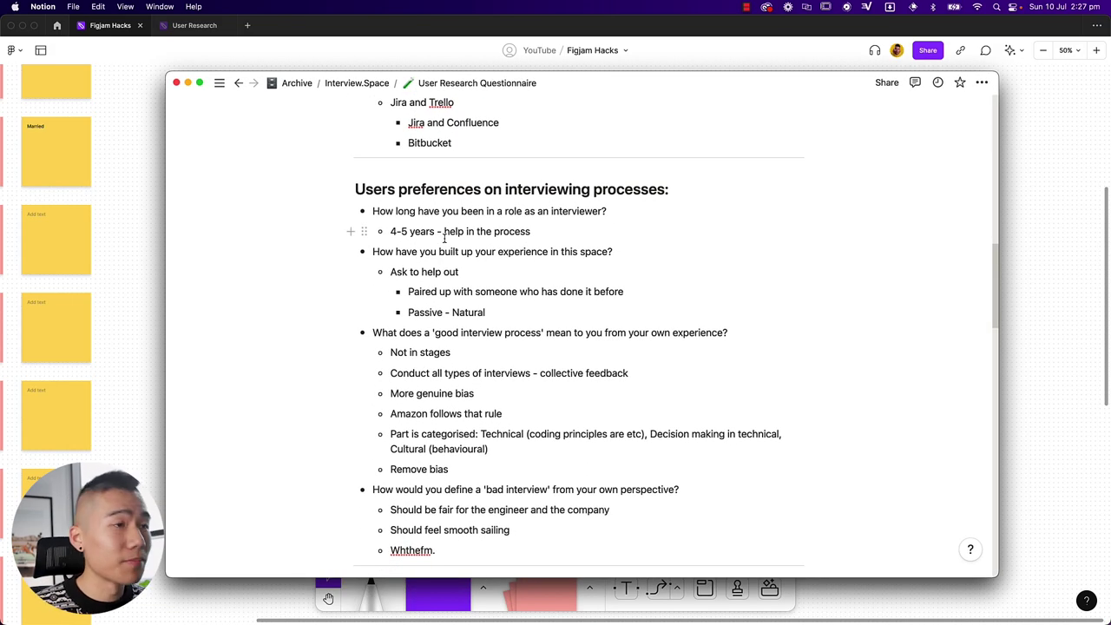
# Drag-select the interviewing-preferences notes from the heading down through the bullets
pyautogui.moveTo(408, 190); pyautogui.dragTo(714, 342)
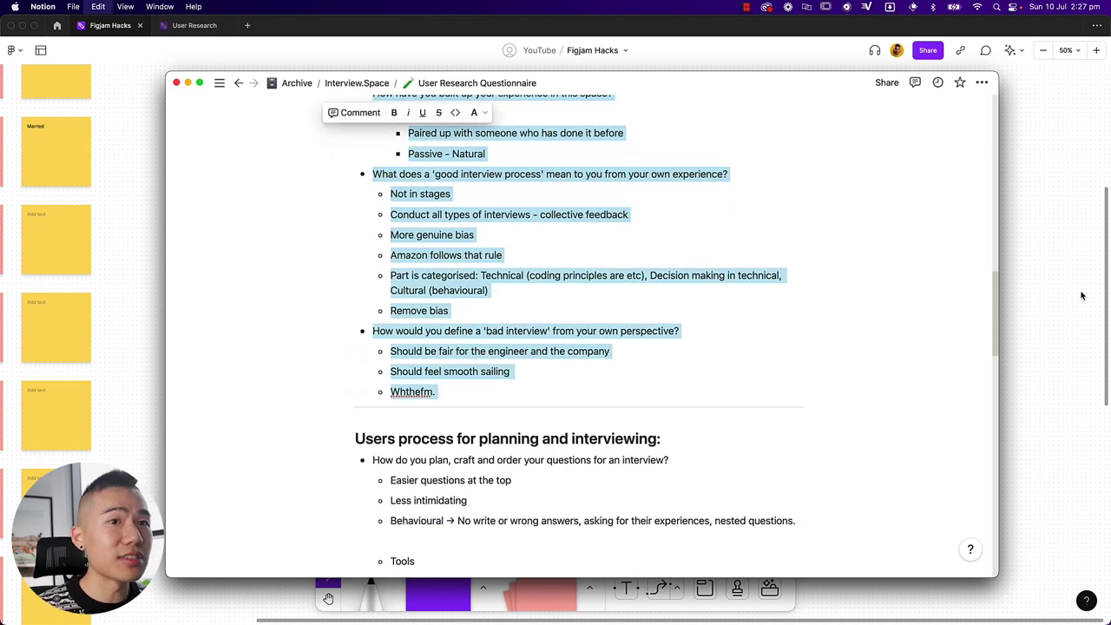
# Paste the notes, then use Create Sticky From Text to turn the text layer into a tall sticky
pyautogui.click(1083, 297)
pyautogui.write("Users preferences on interviewing processes:  How long have you been in a role as an interviewer? 4-5 years - help in the process How have you built up your experience in this space? Ask to help out Paired up with someone who has done it before Passive - Natural What does a 'good interview process' mean to you from your own experience? Not in stages Conduct all types of interviews - collective feedback More genuine bias Amazon follows that rule Part is categorised: Technical (coding principles are etc), Decision making in technical, Cultural (behavioural) Remove bias How would you define a 'bad interview' from your own perspective? Should be fair for the engineer and the company Should feel smooth sailing Whthefm.")
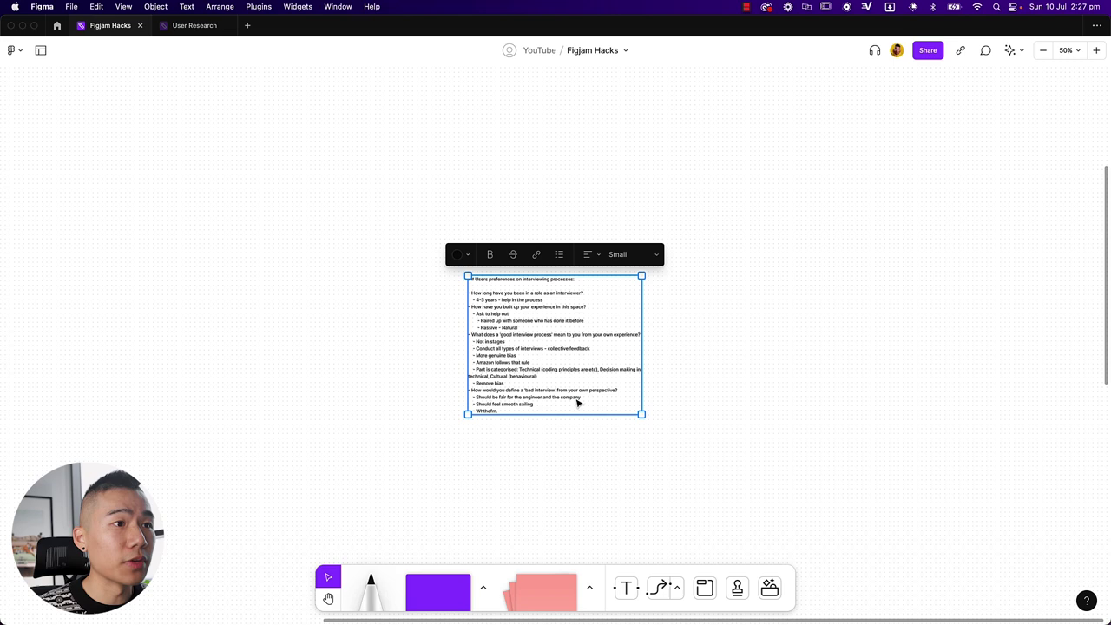
pyautogui.click(770, 589)
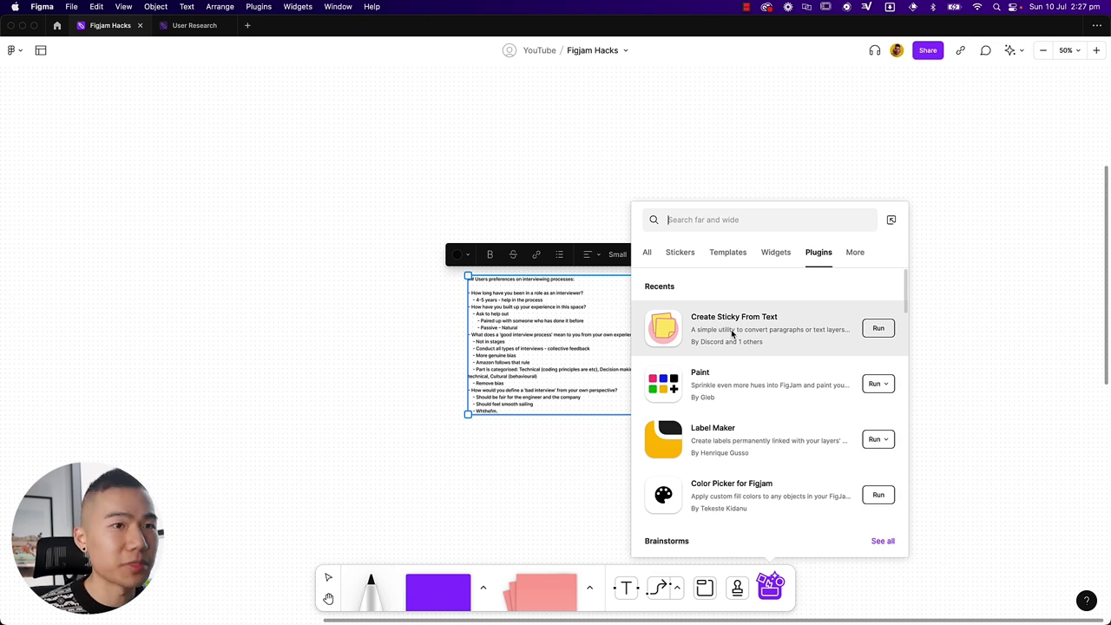
pyautogui.click(876, 330)
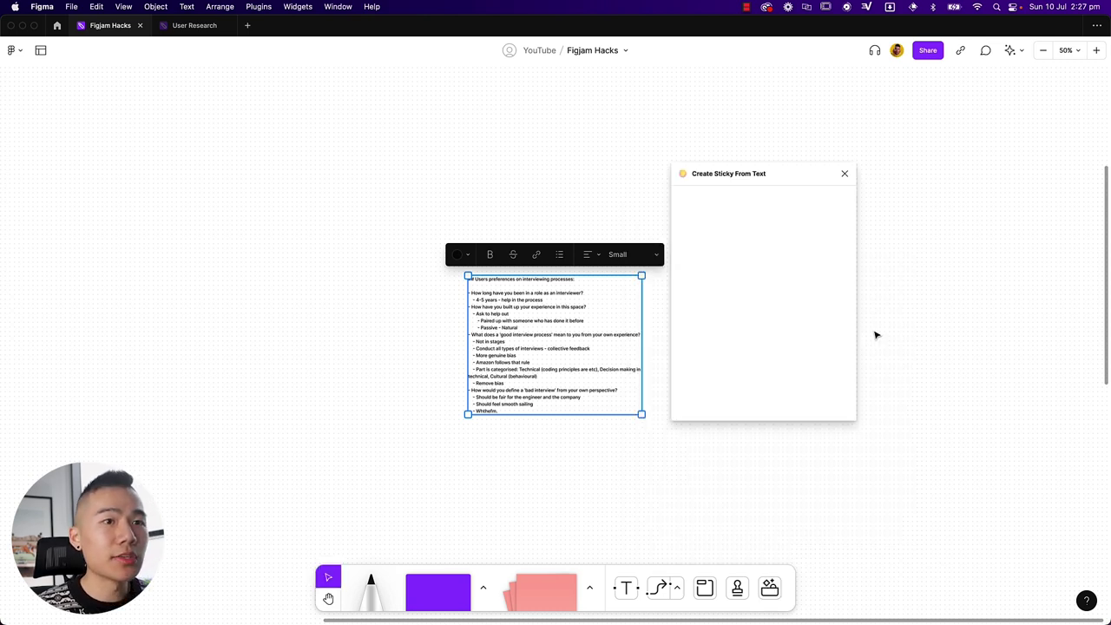
pyautogui.moveTo(784, 176); pyautogui.dragTo(878, 178)
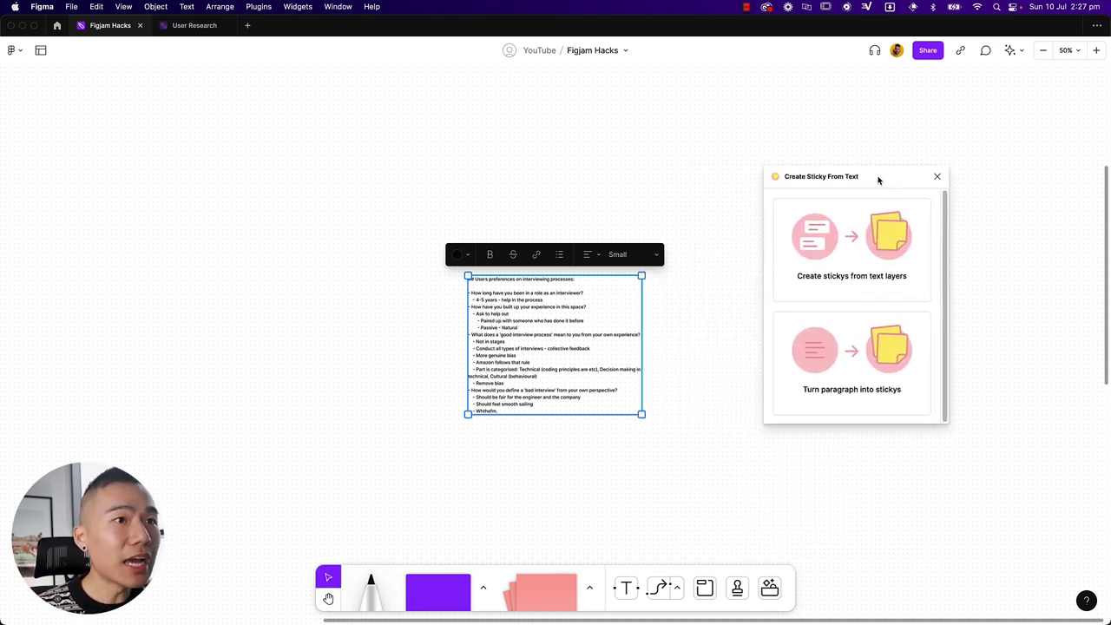
pyautogui.click(845, 251)
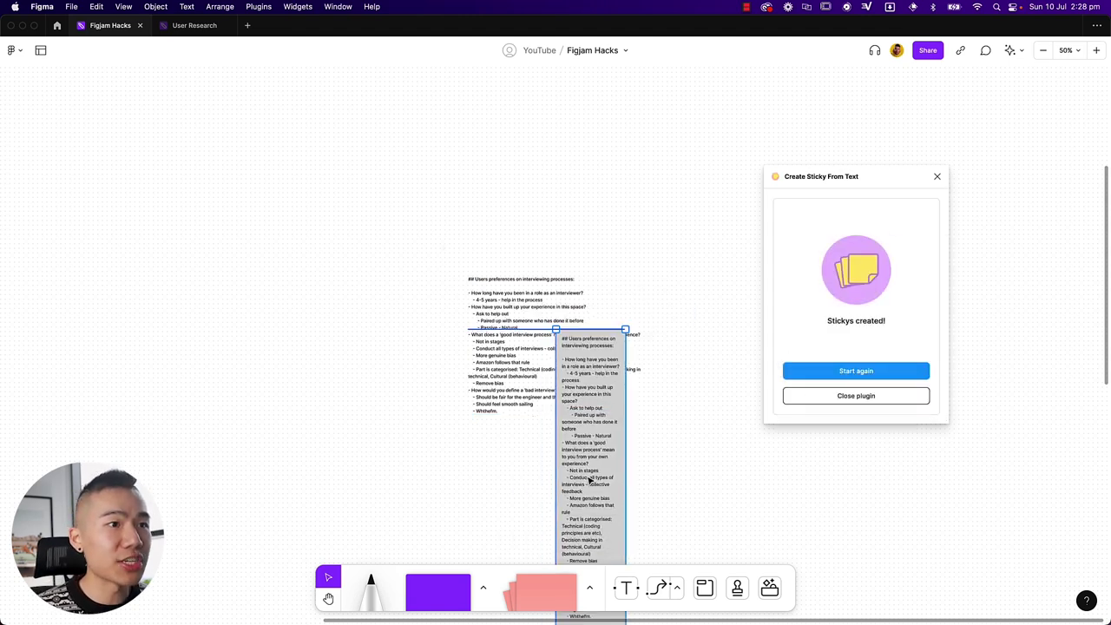
pyautogui.moveTo(589, 480); pyautogui.dragTo(710, 353)
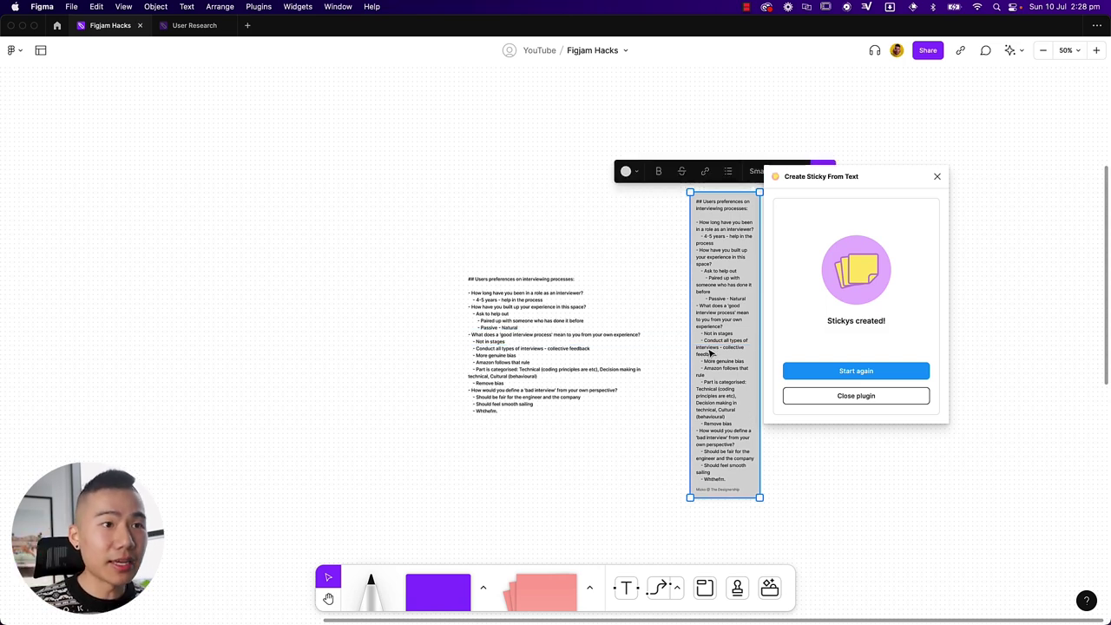
# Rerun the plugin on the notes text block to make one sticky per line
pyautogui.click(824, 372)
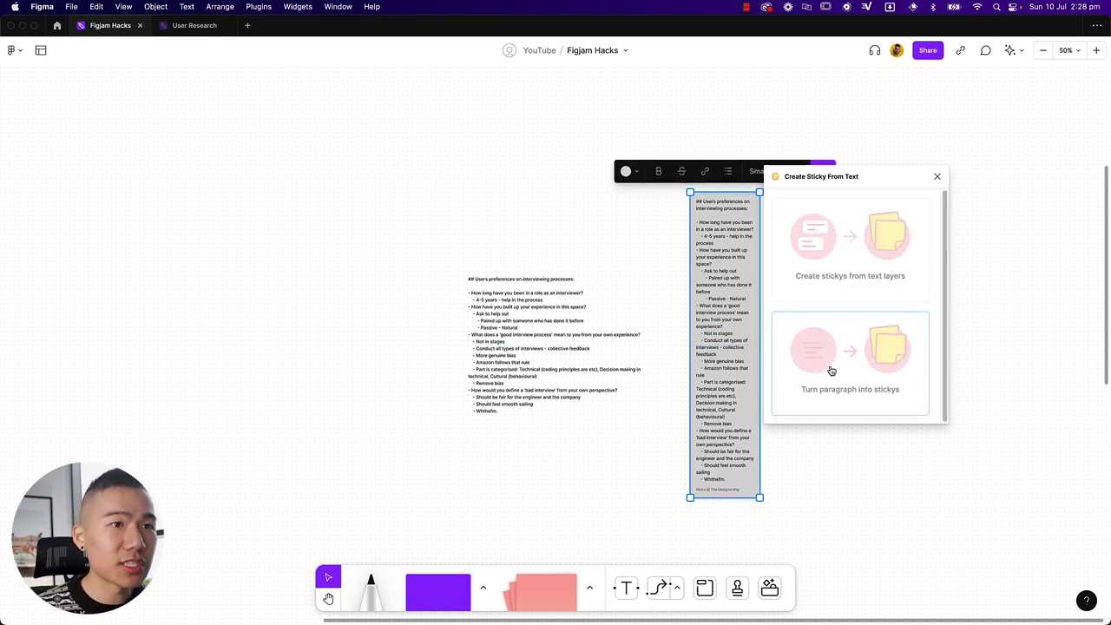
pyautogui.click(533, 356)
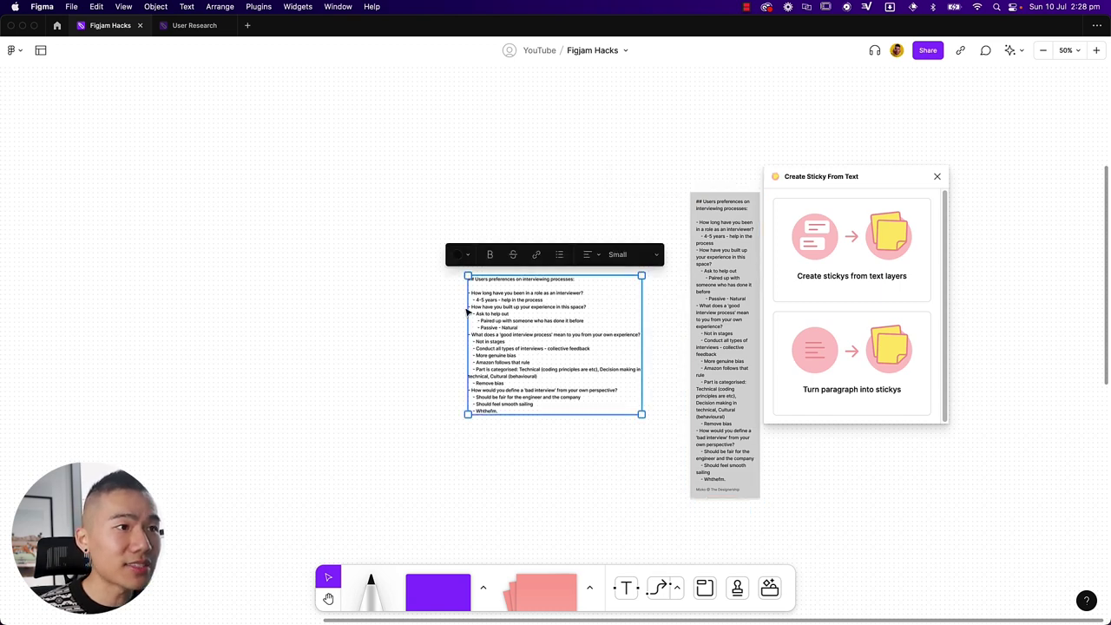
pyautogui.click(900, 390)
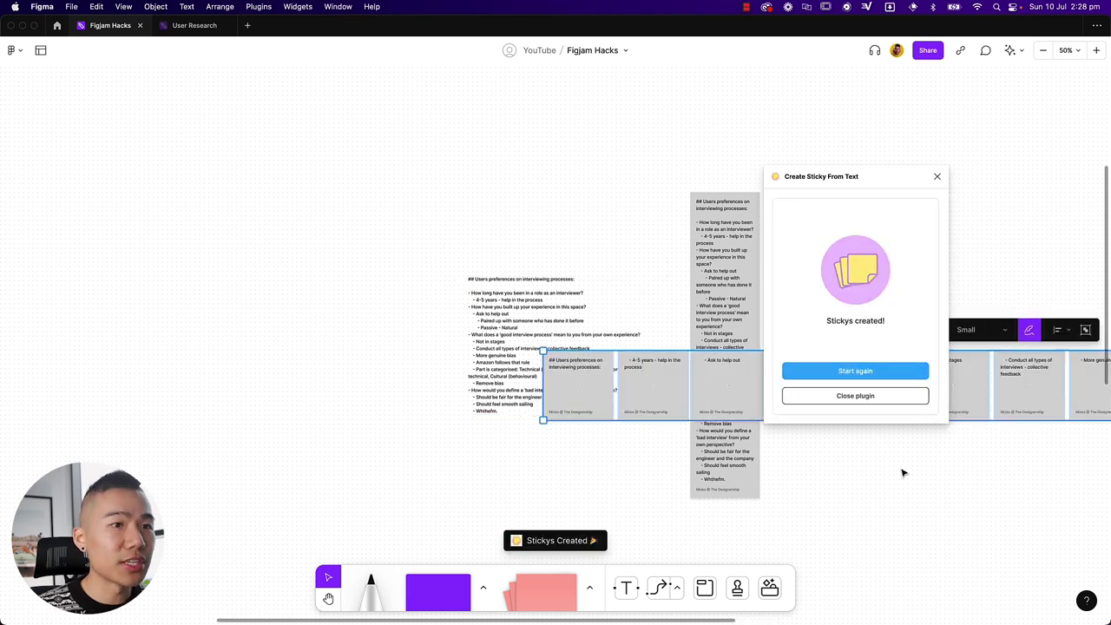
# Close the plugin, delete the tall duplicate sticky, and move the notes text block left of the row
pyautogui.click(935, 177)
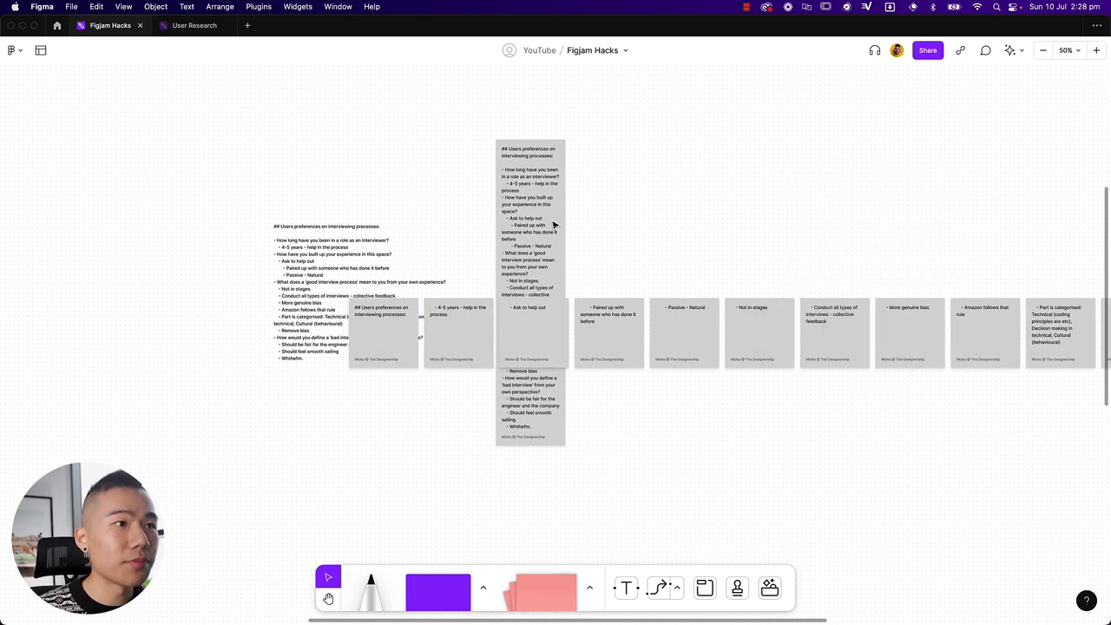
pyautogui.moveTo(553, 223); pyautogui.dragTo(524, 144)
pyautogui.press('Delete')
pyautogui.moveTo(346, 276); pyautogui.dragTo(208, 276)
pyautogui.click(533, 280)
# Select the row of one-line grey stickies, then zoom out and back to 50% to check it
pyautogui.hscroll(3, 380, 265)
pyautogui.moveTo(380, 265); pyautogui.dragTo(1042, 401)
pyautogui.click(985, 414)
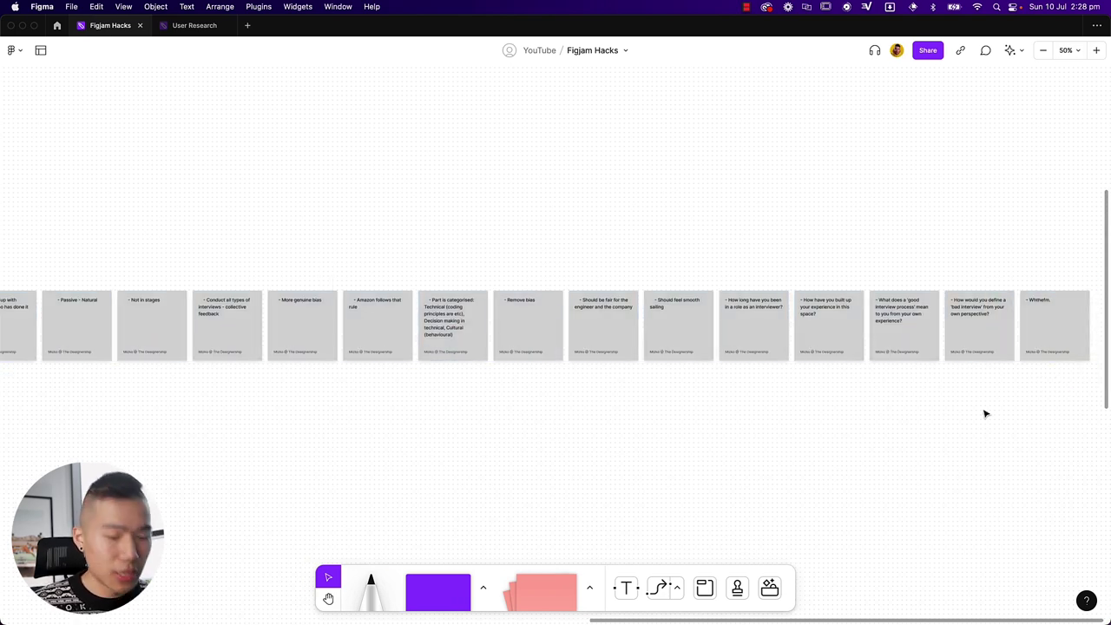
pyautogui.press('-')
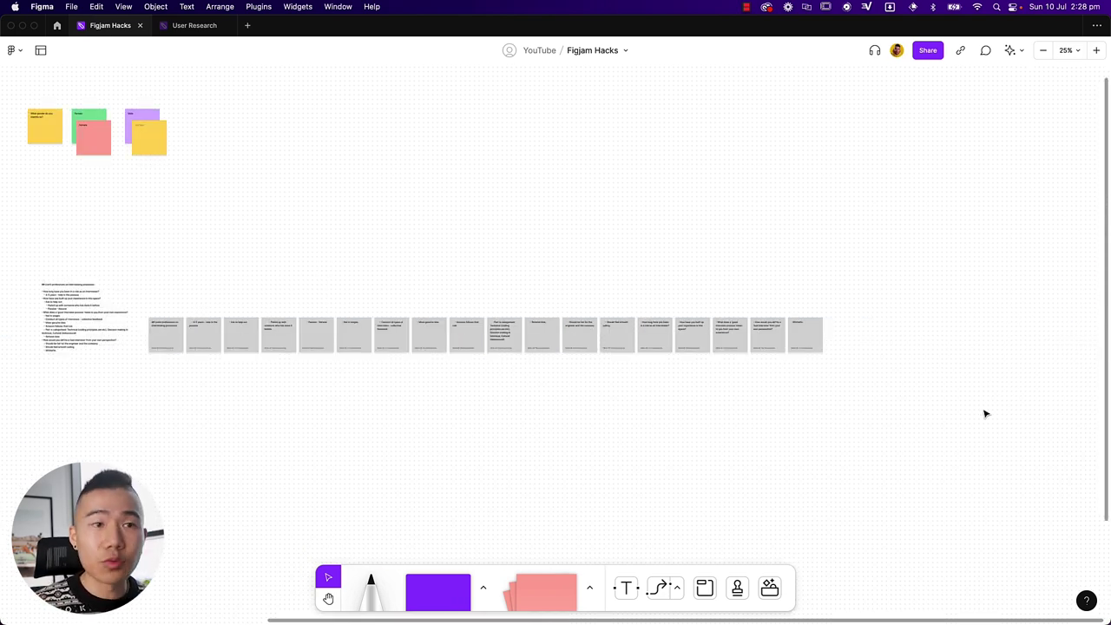
pyautogui.press('+')
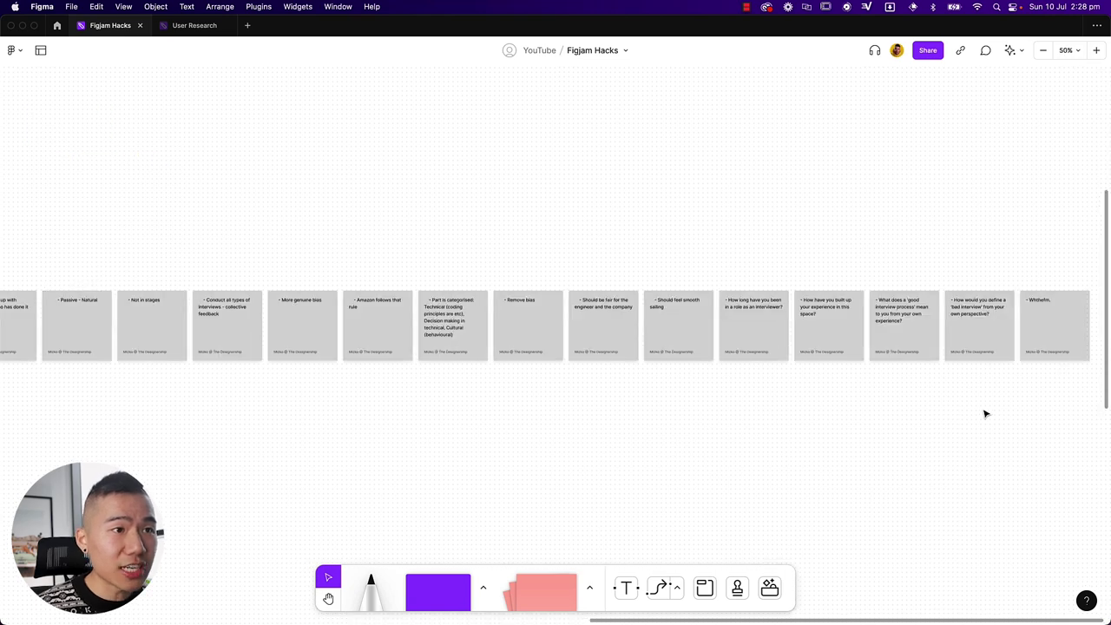
pyautogui.moveTo(132, 395); pyautogui.dragTo(617, 391)
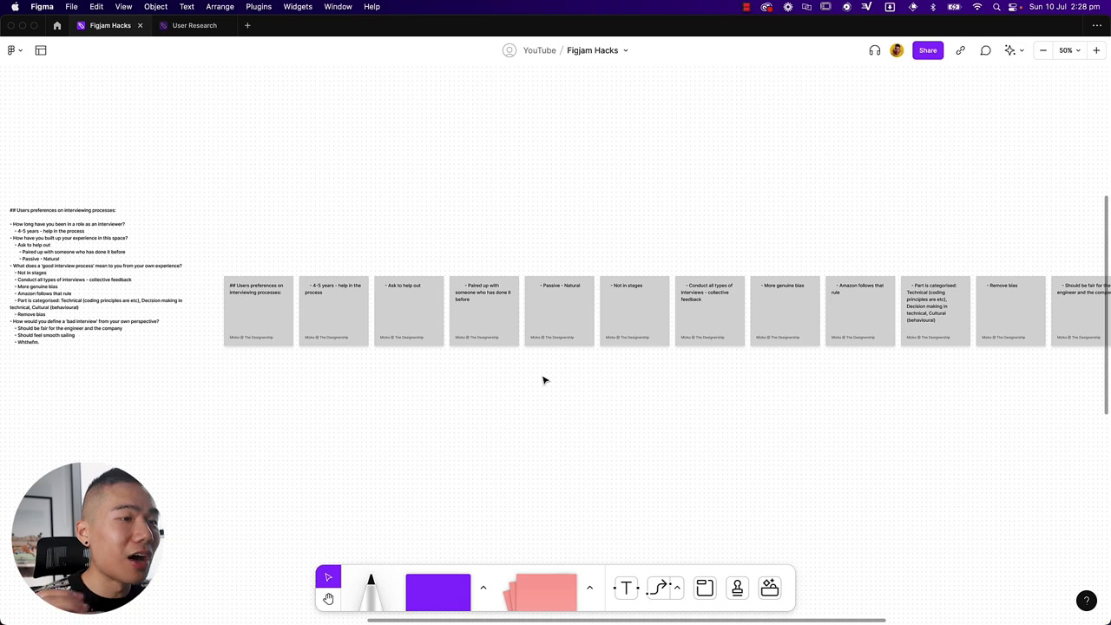
# Pan around the board to look over the persona sticky grid and the grey sticky row
pyautogui.press('h')
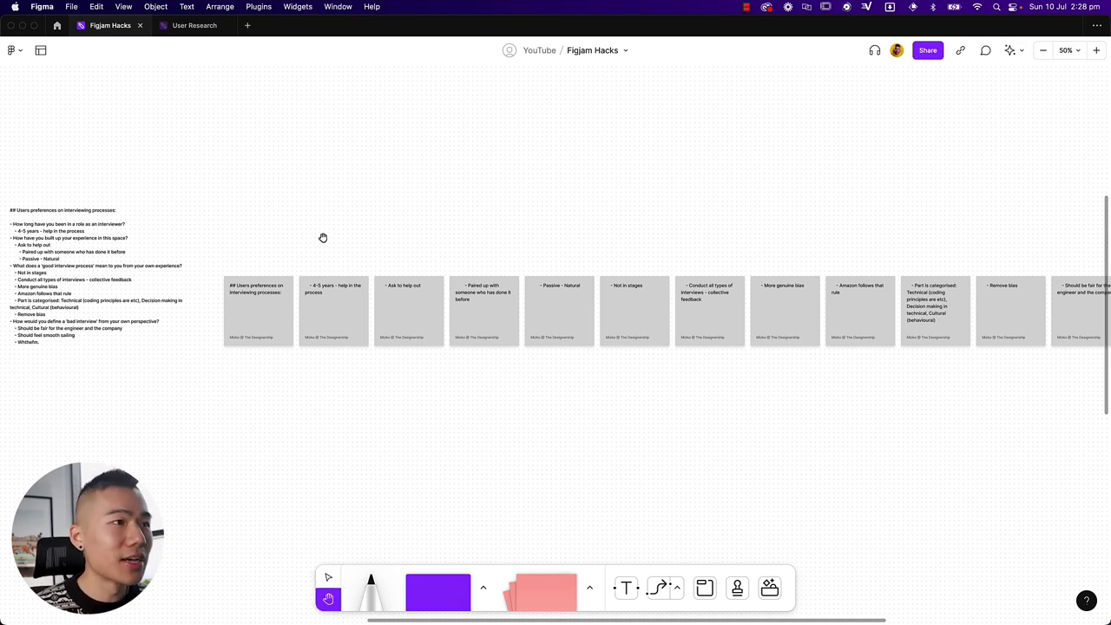
pyautogui.hscroll(-15, 628, 251)
pyautogui.scroll(4, 627, 251)
pyautogui.hscroll(5, 582, 296)
pyautogui.scroll(5, 583, 296)
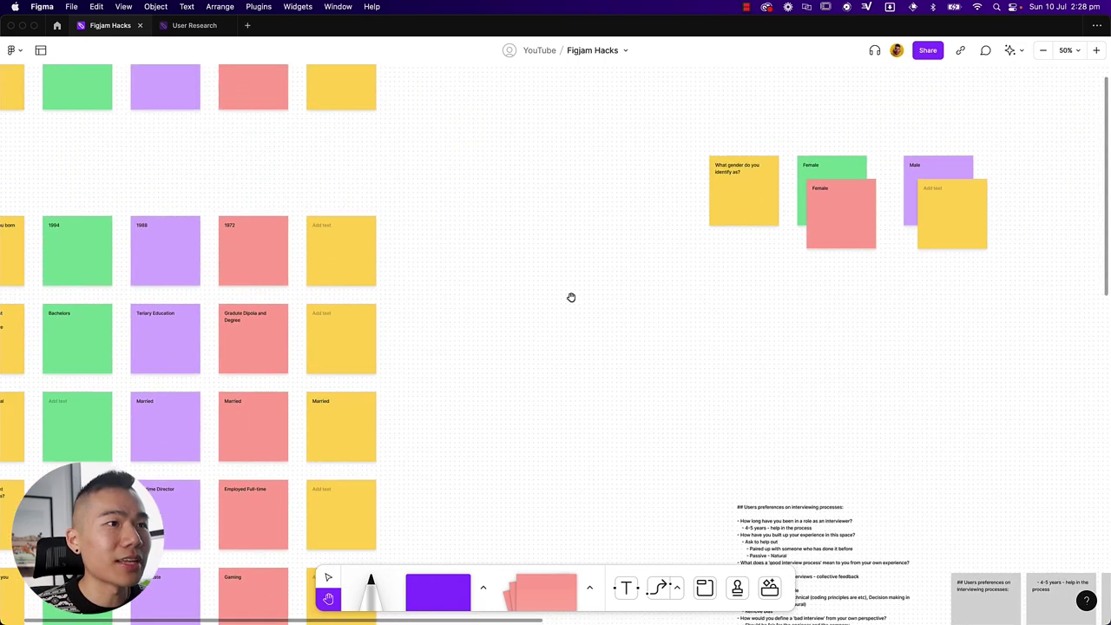
pyautogui.hscroll(1, 580, 169)
pyautogui.scroll(1, 581, 168)
pyautogui.moveTo(586, 183); pyautogui.dragTo(553, 243)
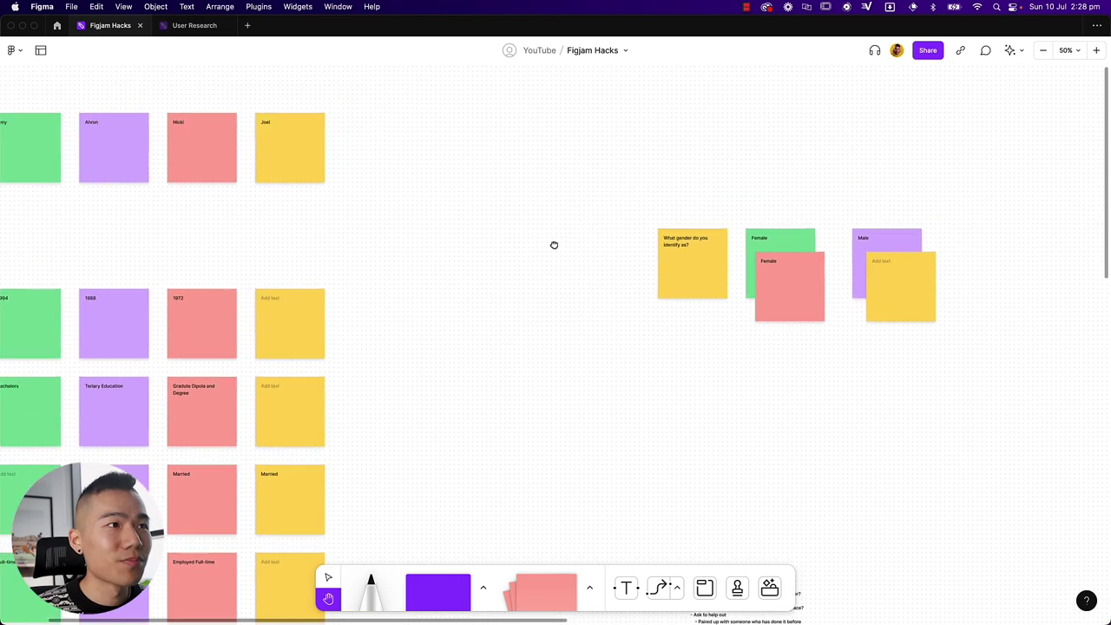
pyautogui.hscroll(-5, 581, 241)
pyautogui.press('v')
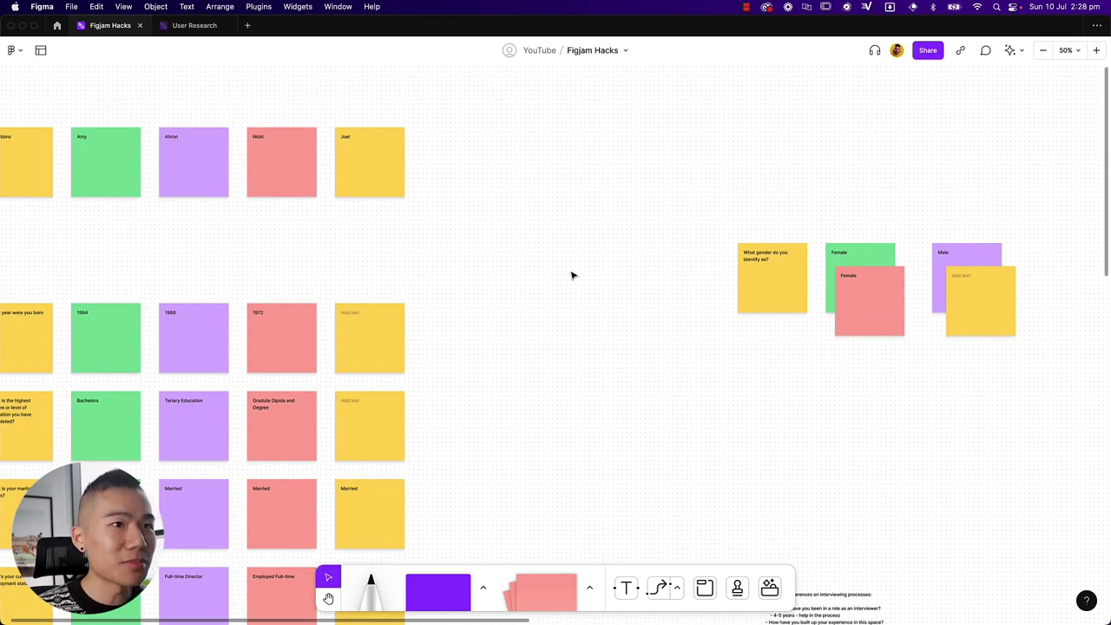
pyautogui.hscroll(3, 573, 273)
pyautogui.scroll(-2, 573, 273)
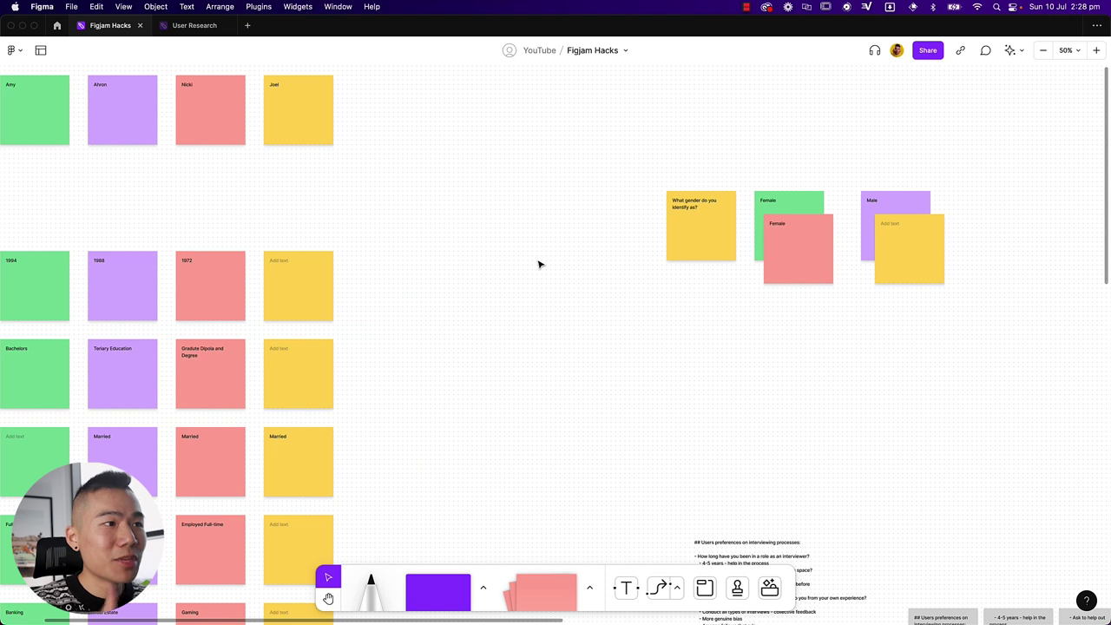
pyautogui.hscroll(3, 539, 264)
pyautogui.scroll(-2, 539, 264)
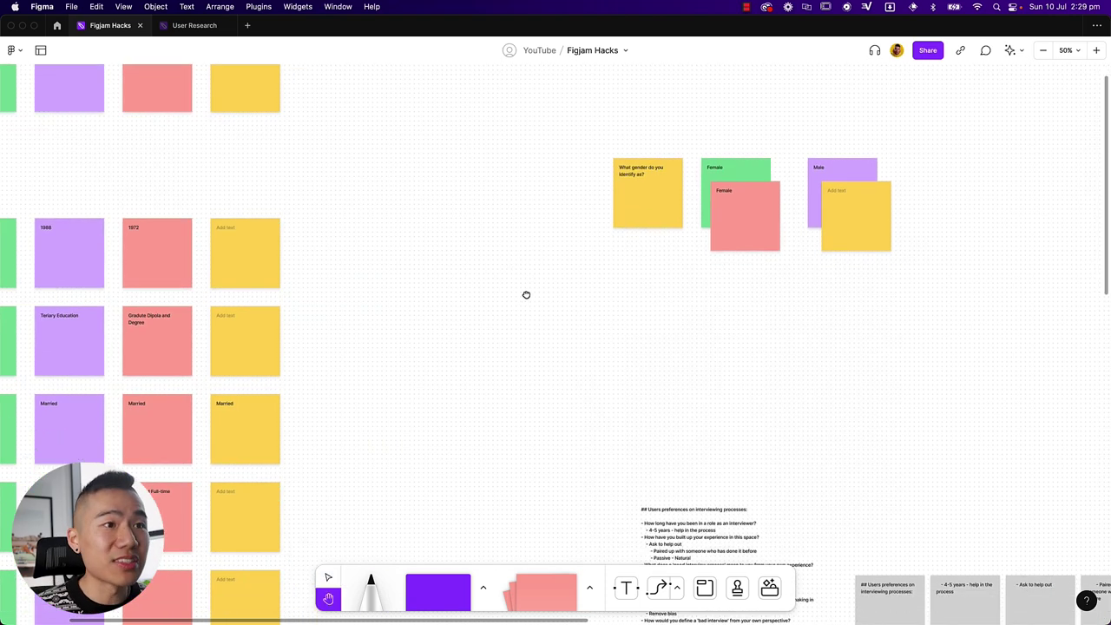
pyautogui.press('h')
pyautogui.hscroll(1, 693, 376)
pyautogui.scroll(-1, 694, 376)
pyautogui.press('v')
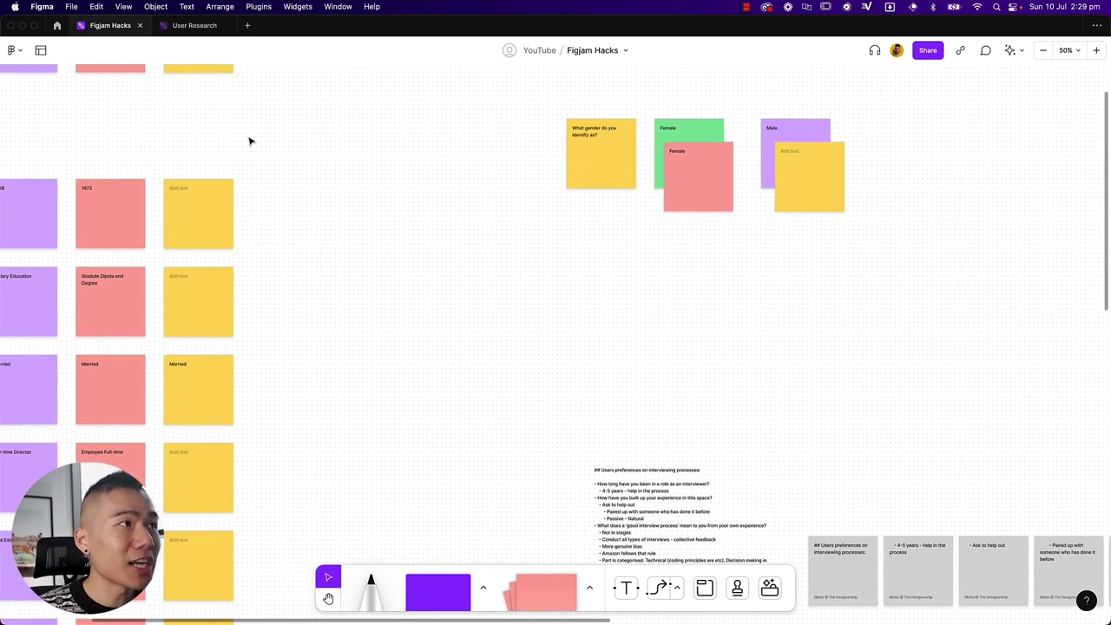
# Turn off the board's dot grid, then reposition and zoom out the view
pyautogui.click(123, 6)
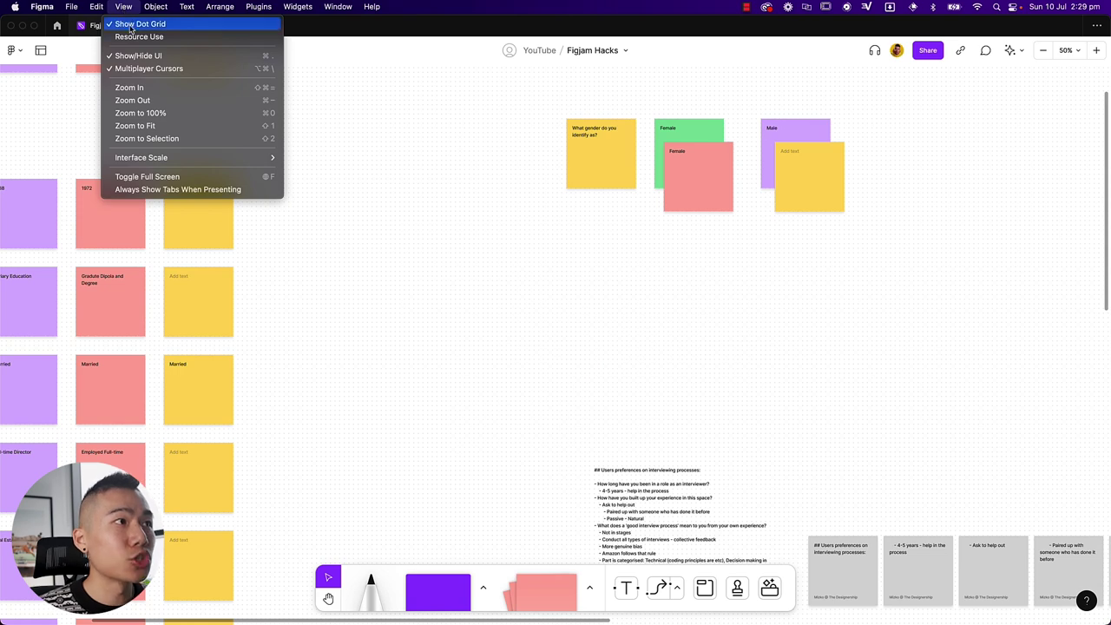
pyautogui.click(130, 25)
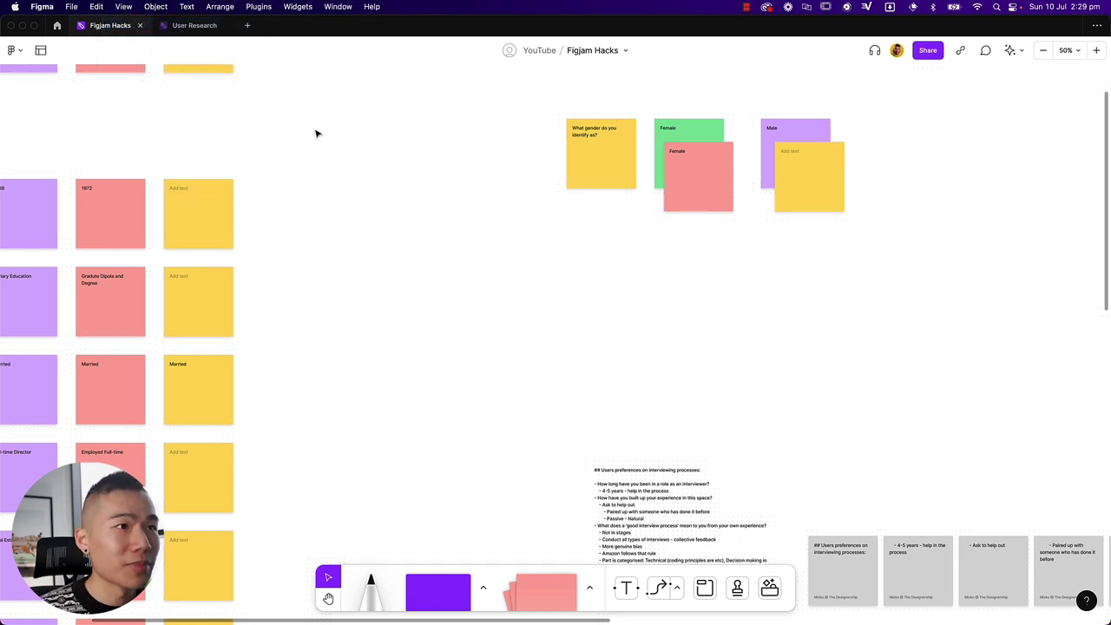
pyautogui.press('h')
pyautogui.moveTo(434, 357); pyautogui.dragTo(526, 228)
pyautogui.press('v')
pyautogui.press('-')
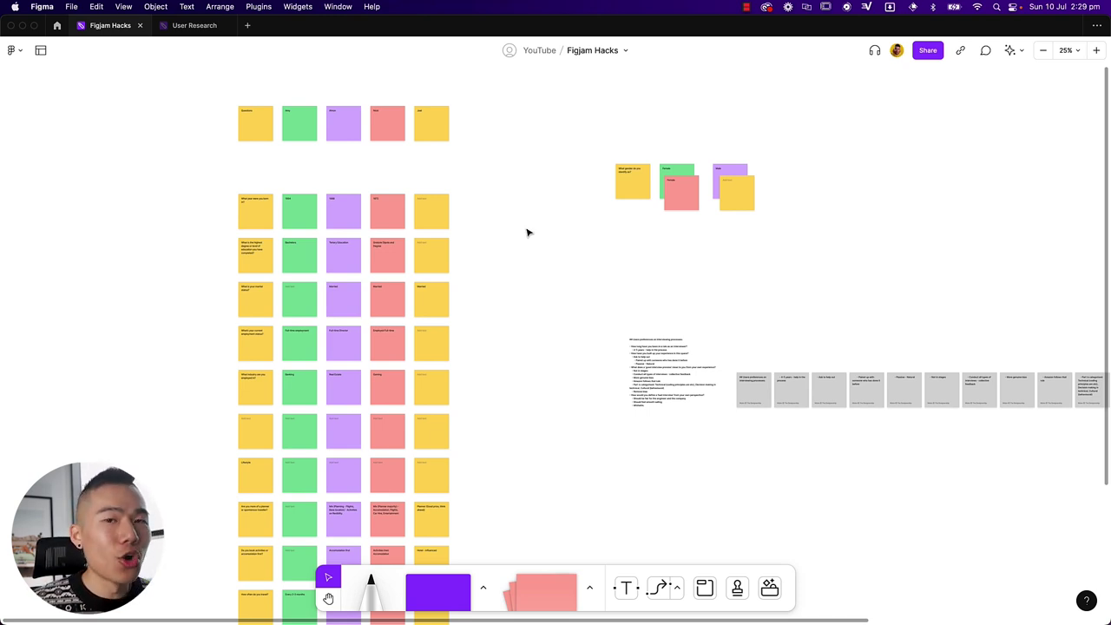
# Pan the board and briefly open and close the plugins list
pyautogui.hscroll(3, 527, 232)
pyautogui.scroll(-2, 527, 233)
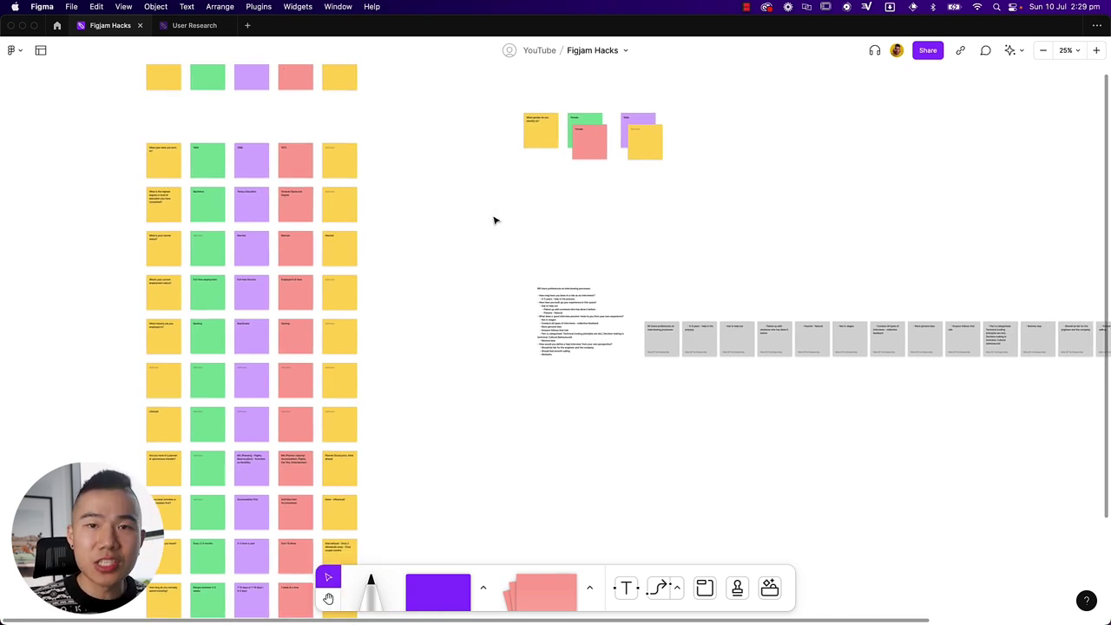
pyautogui.hscroll(-2, 494, 220)
pyautogui.scroll(1, 494, 221)
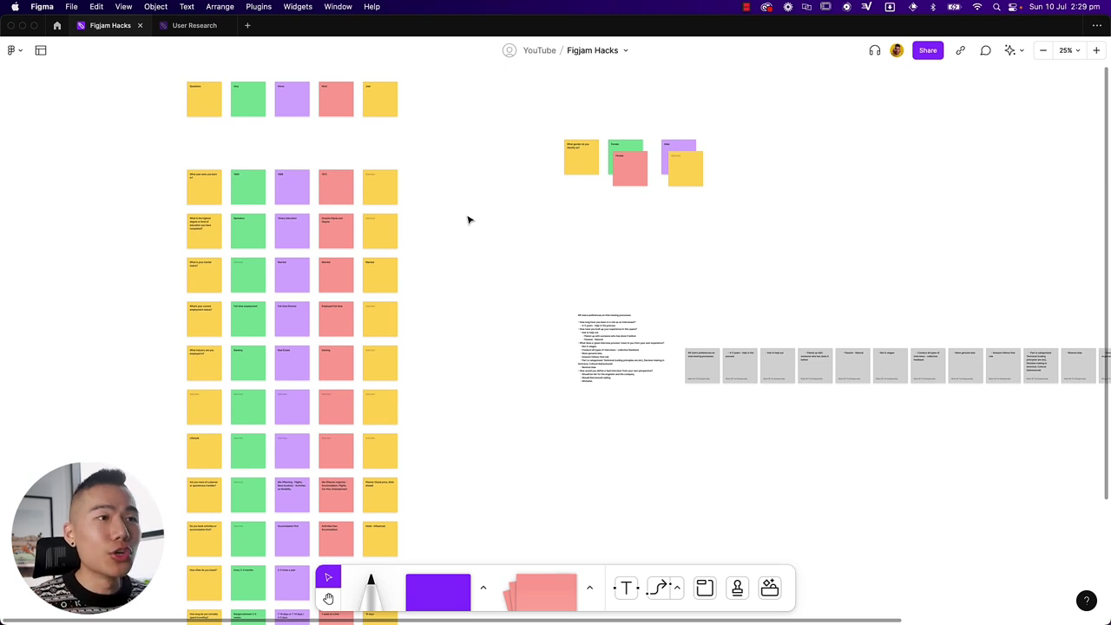
pyautogui.click(769, 588)
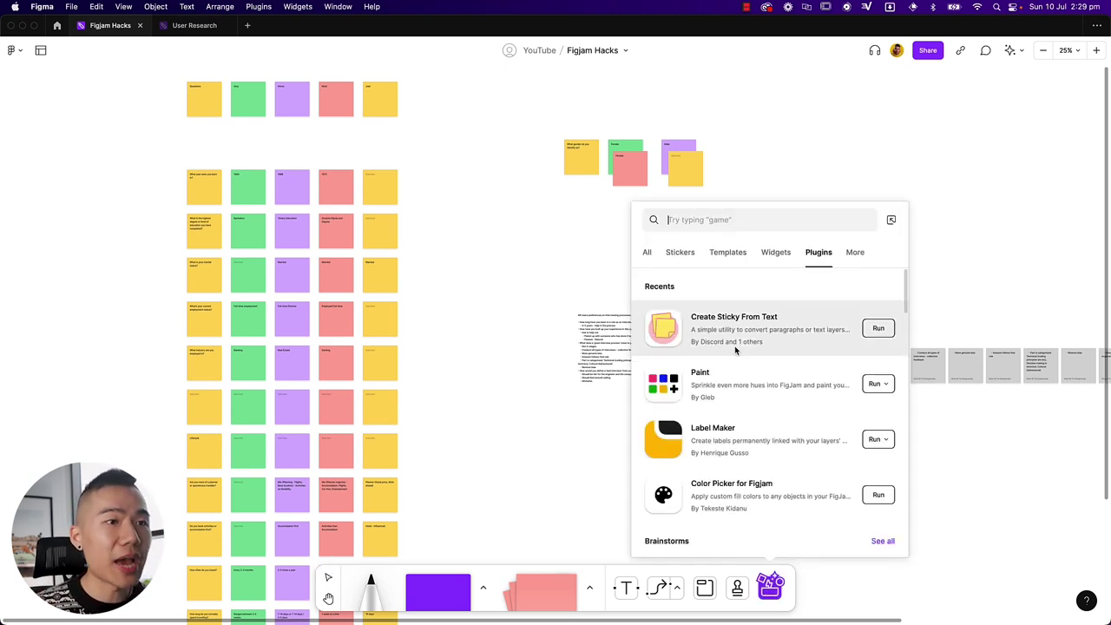
pyautogui.click(546, 215)
# Zoom in on the sticky columns, select the Amy sticky, and bring up the plugins list
pyautogui.hscroll(-4, 546, 216)
pyautogui.scroll(2, 546, 215)
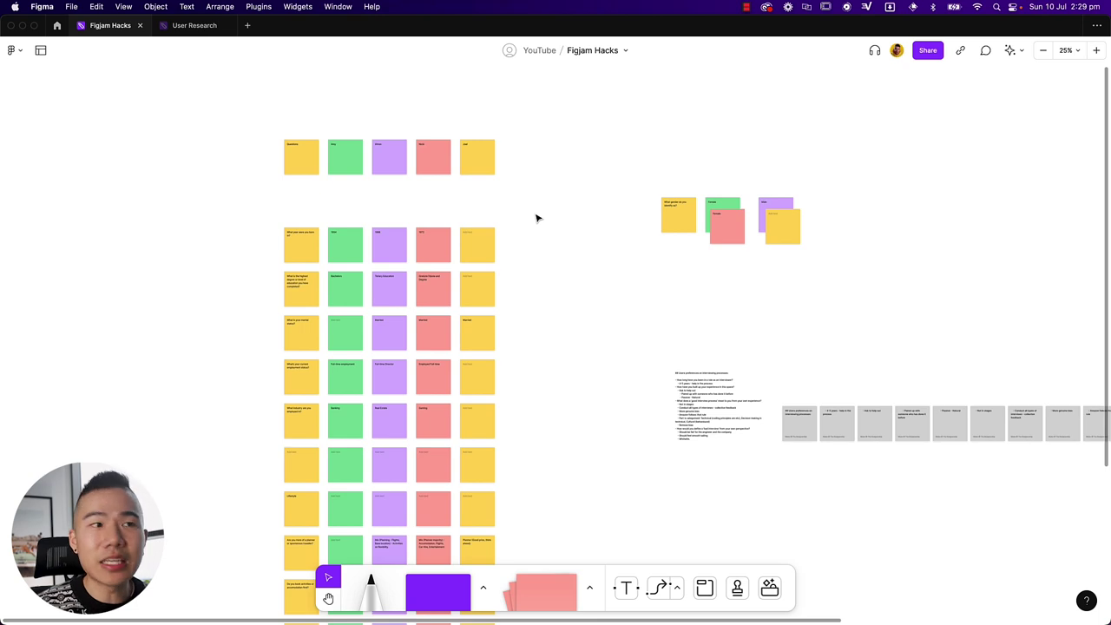
pyautogui.press('super+equal')
pyautogui.scroll(5, 602, 382)
pyautogui.hscroll(-1, 603, 382)
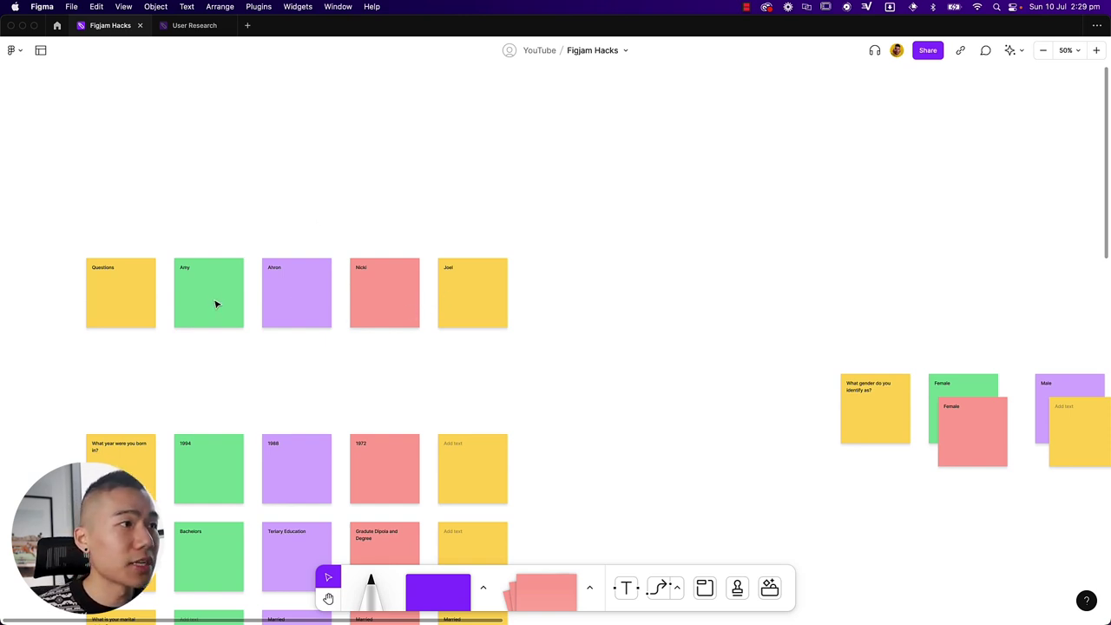
pyautogui.click(193, 275)
pyautogui.click(110, 237)
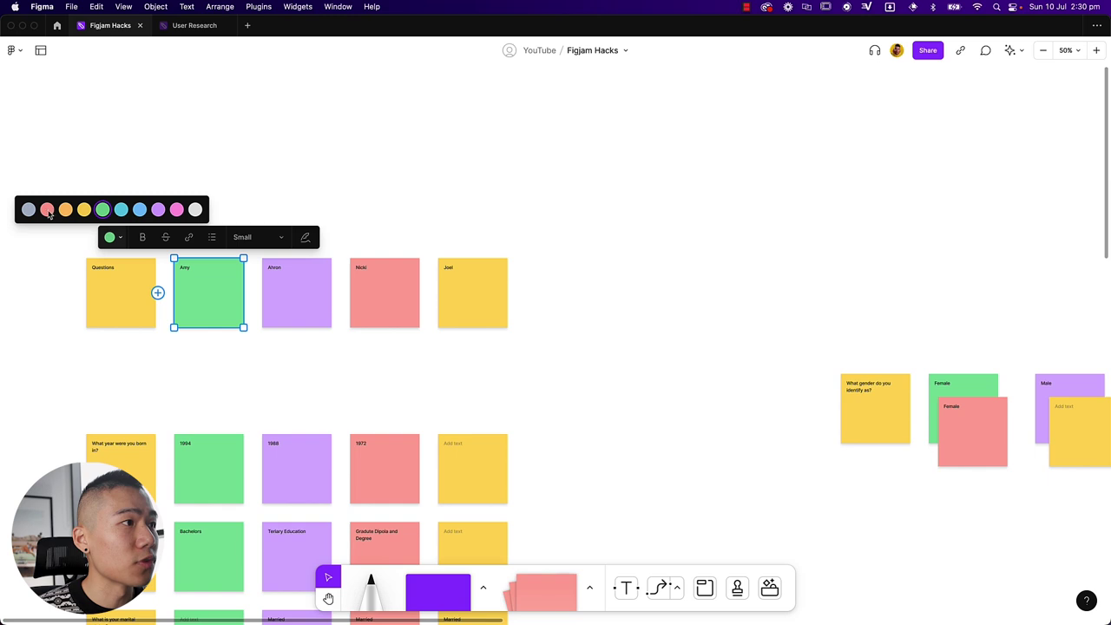
pyautogui.click(771, 588)
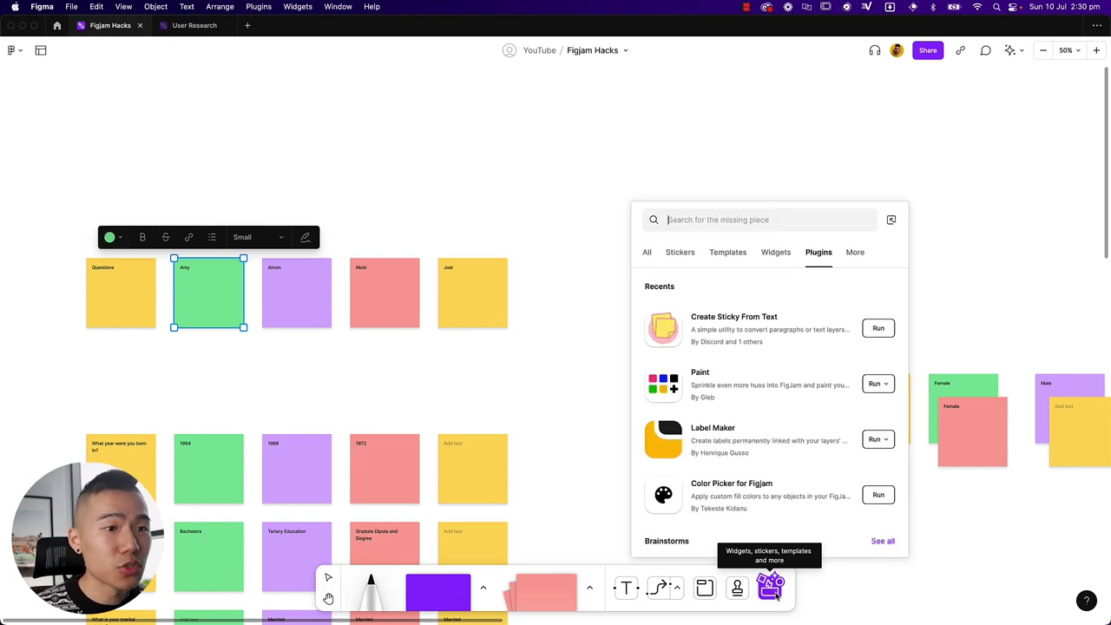
# Run the Paint plugin and move its colour palette next to the stickies
pyautogui.click(874, 385)
pyautogui.click(857, 408)
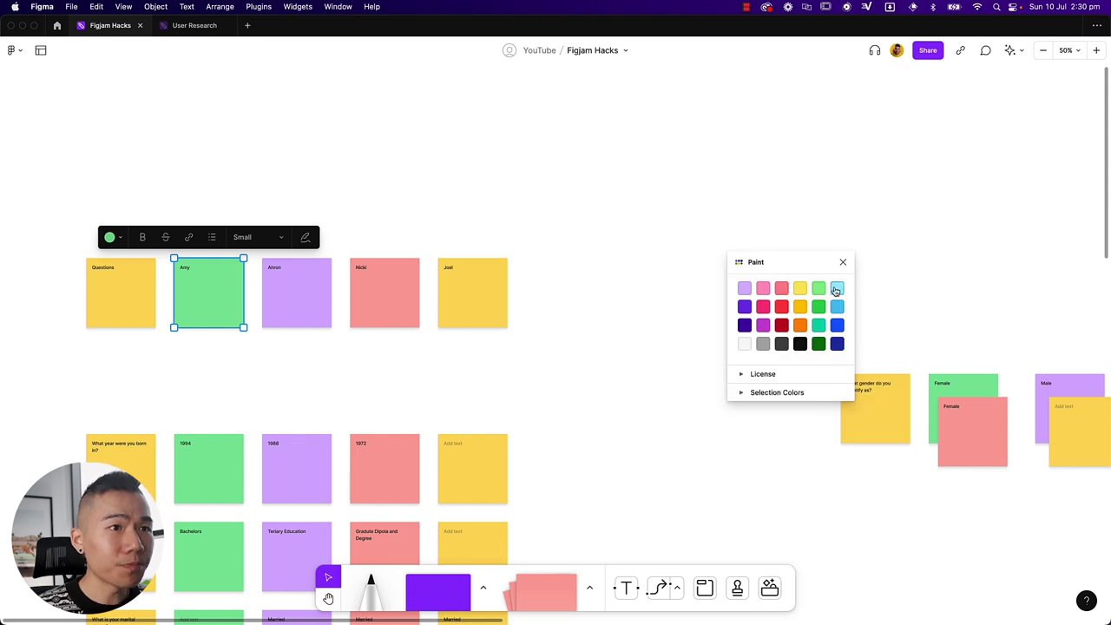
pyautogui.moveTo(808, 264); pyautogui.dragTo(719, 226)
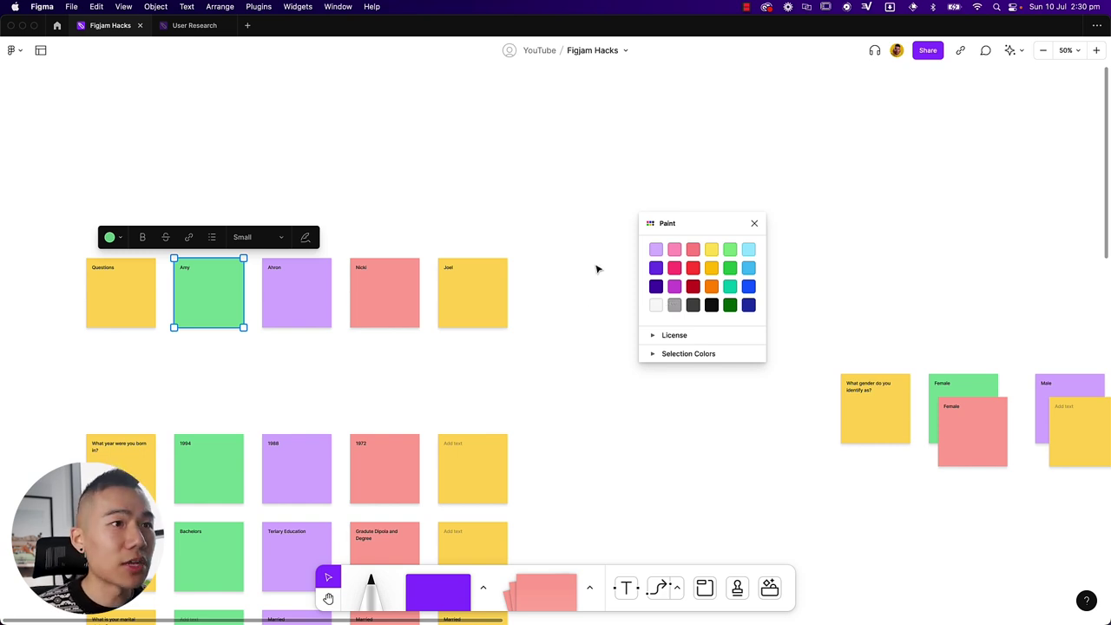
# Recolour the Amy sticky red after trying several swatches, then switch to the User Research board
pyautogui.click(656, 267)
pyautogui.click(751, 251)
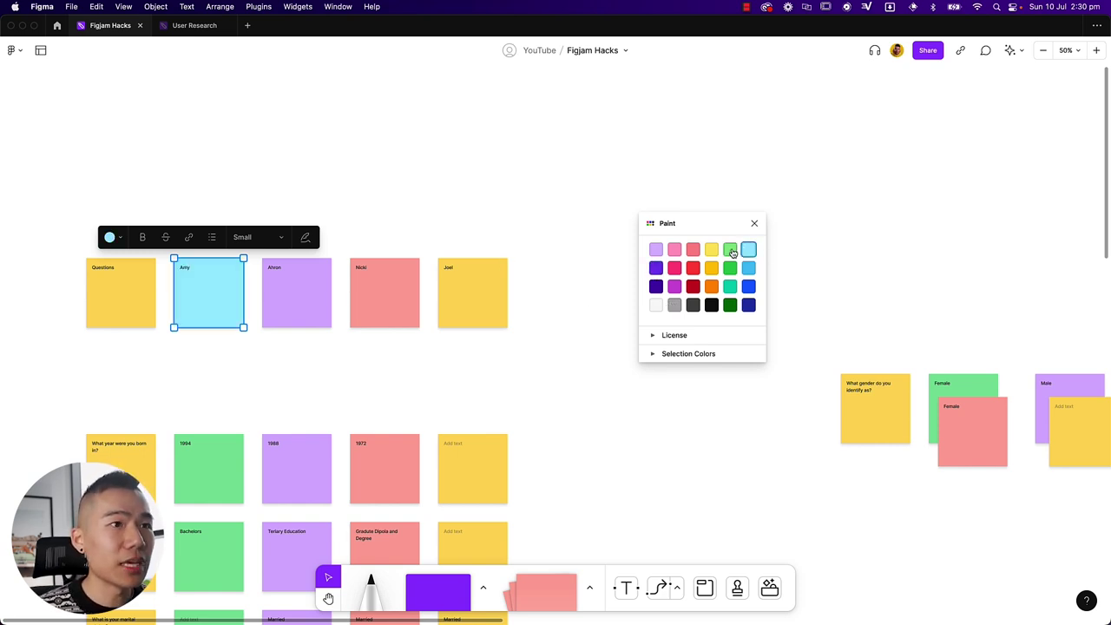
pyautogui.click(730, 250)
pyautogui.click(713, 251)
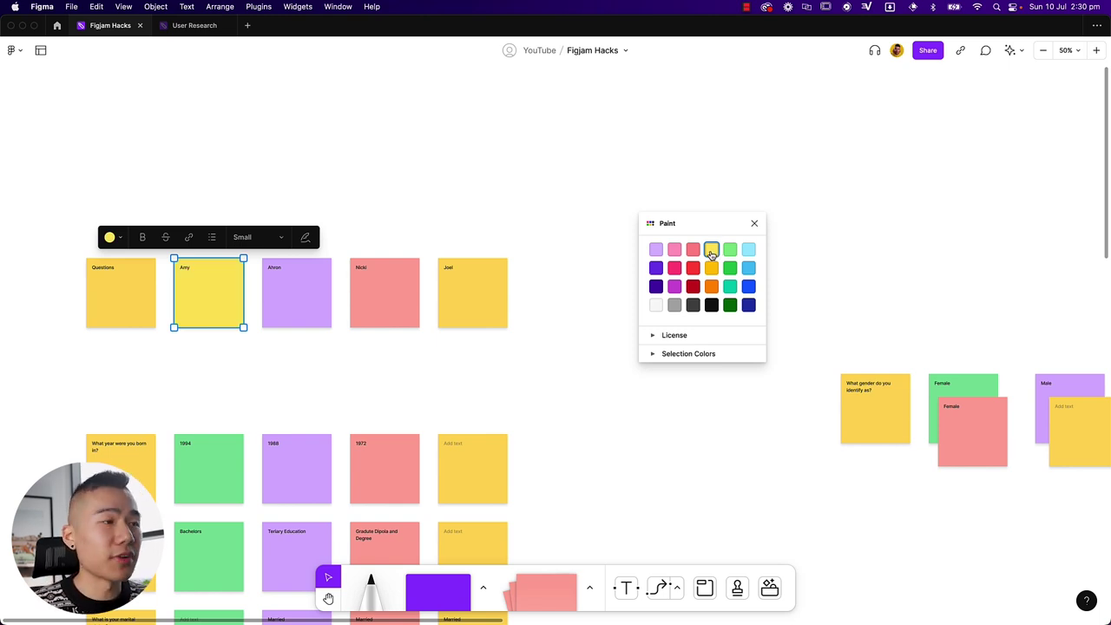
pyautogui.click(693, 250)
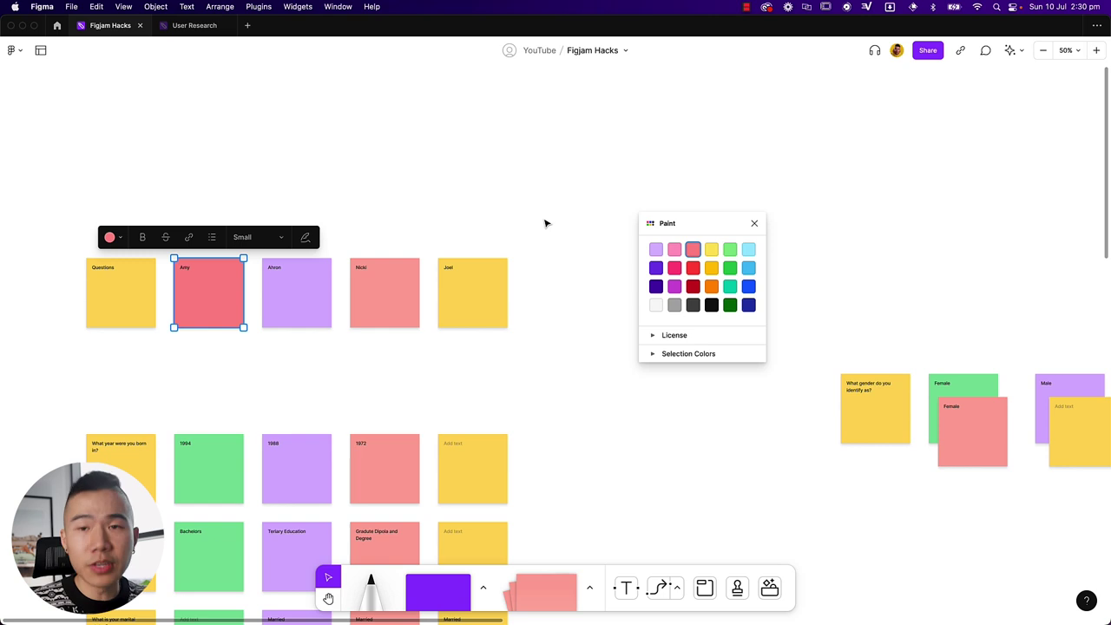
pyautogui.click(544, 244)
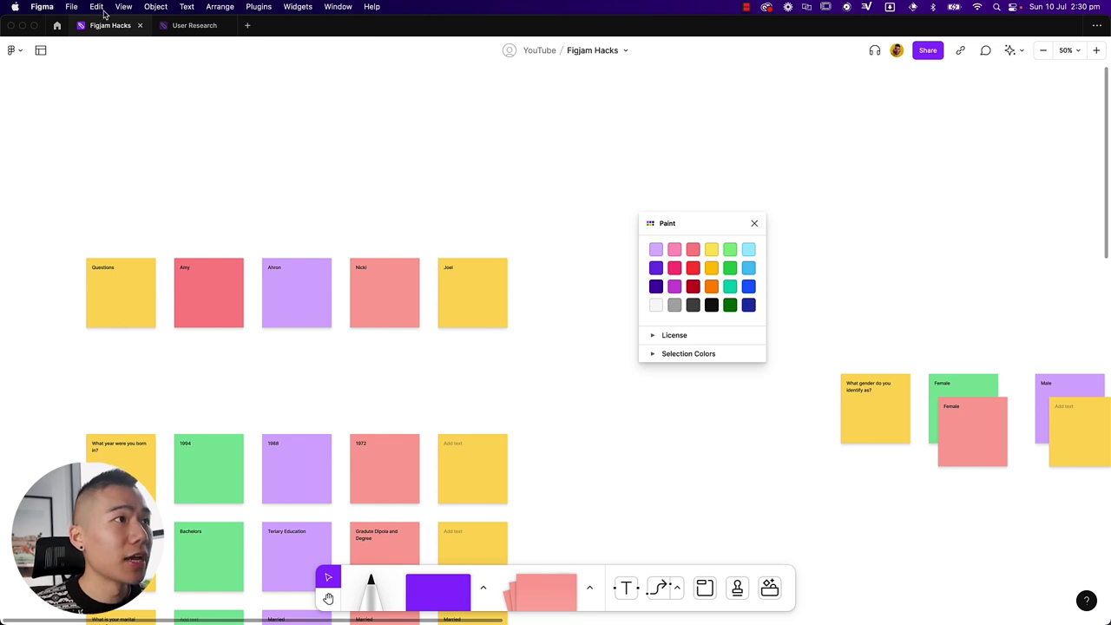
pyautogui.click(193, 26)
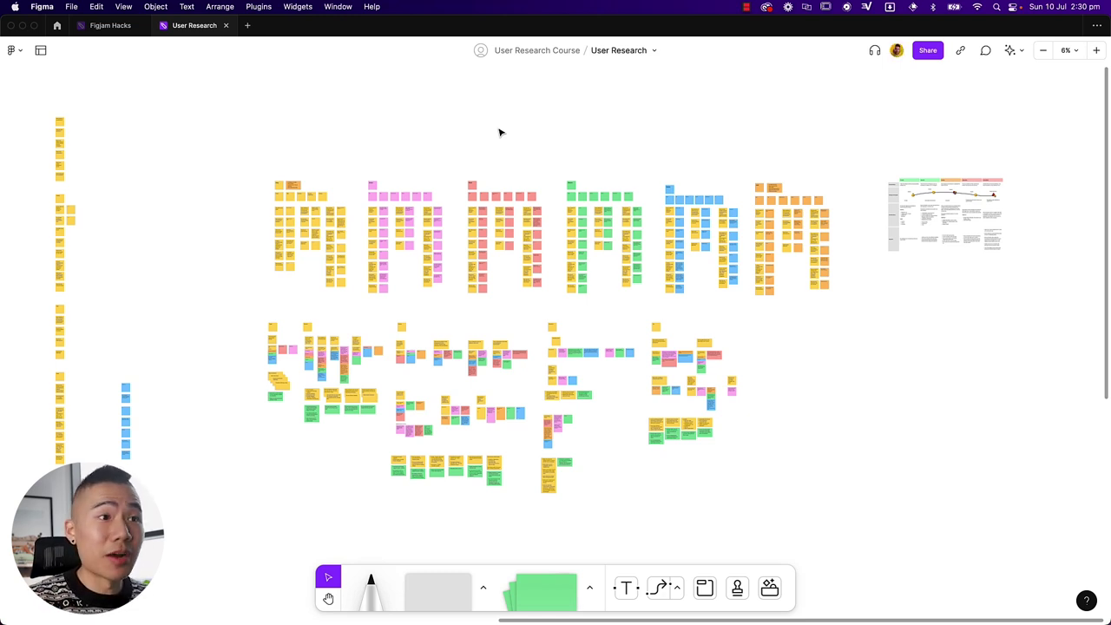
pyautogui.hscroll(2, 500, 132)
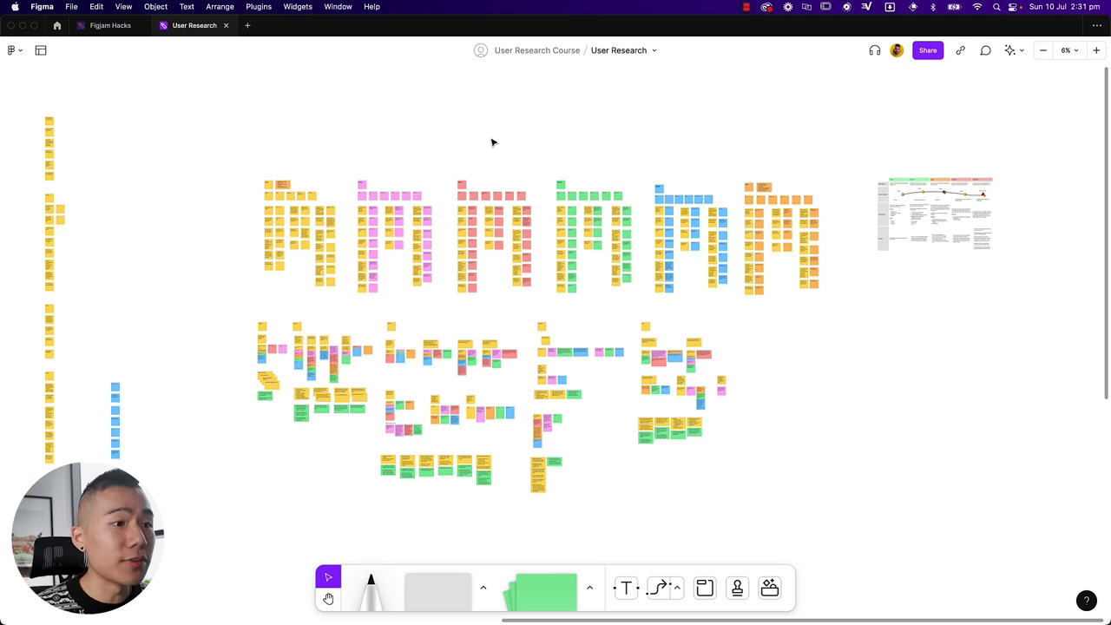
# Place a small shape above the first persona cluster and fill it purple
pyautogui.click(450, 584)
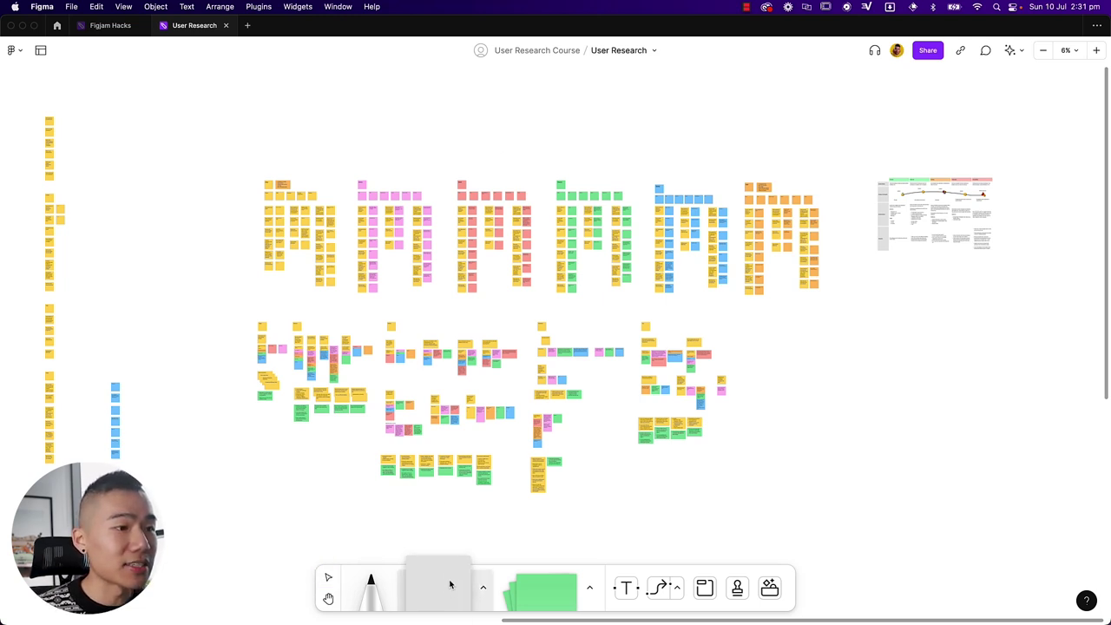
pyautogui.click(267, 161)
pyautogui.click(178, 138)
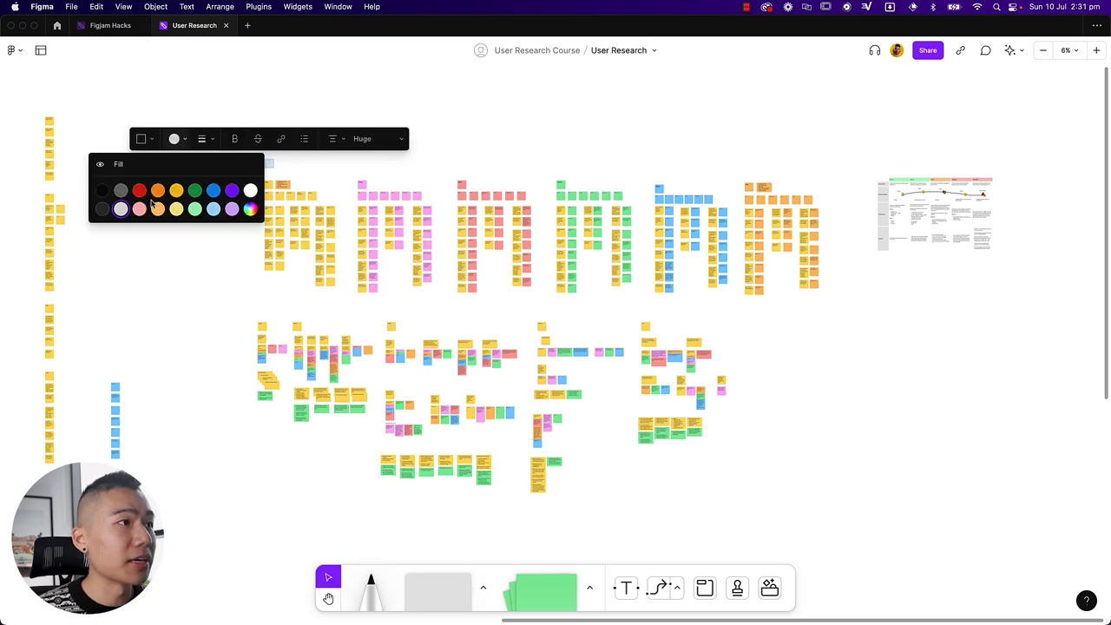
pyautogui.click(234, 193)
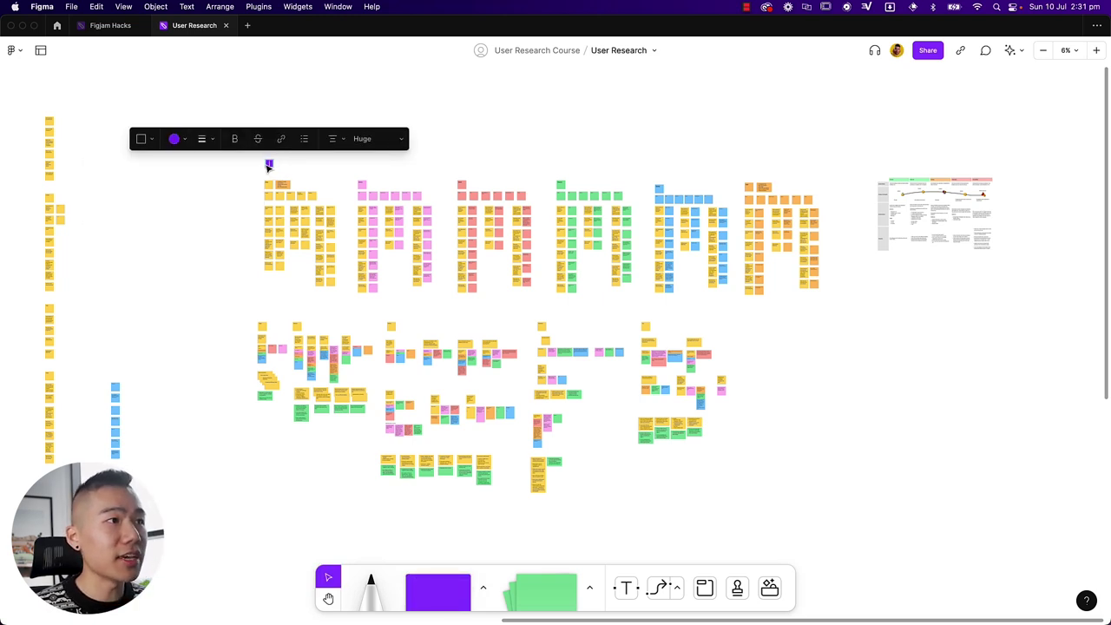
pyautogui.click(317, 171)
pyautogui.click(269, 163)
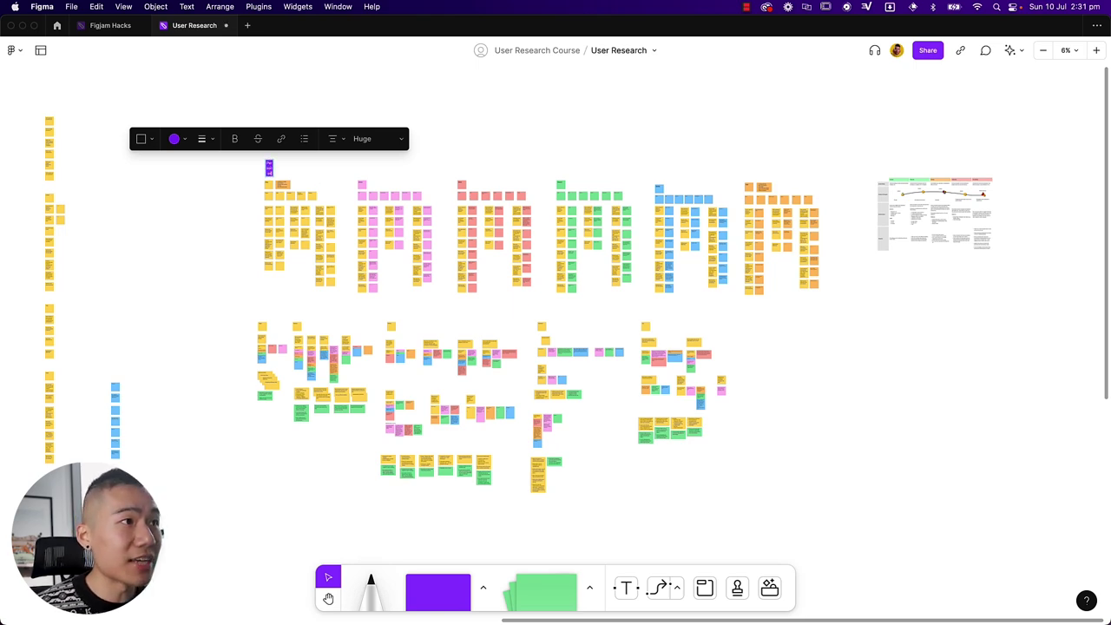
pyautogui.click(344, 179)
# Stretch the purple shape into a banner spanning the persona clusters
pyautogui.scroll(3, 356, 208)
pyautogui.scroll(5, 368, 238)
pyautogui.scroll(3, 368, 239)
pyautogui.hscroll(-3, 368, 239)
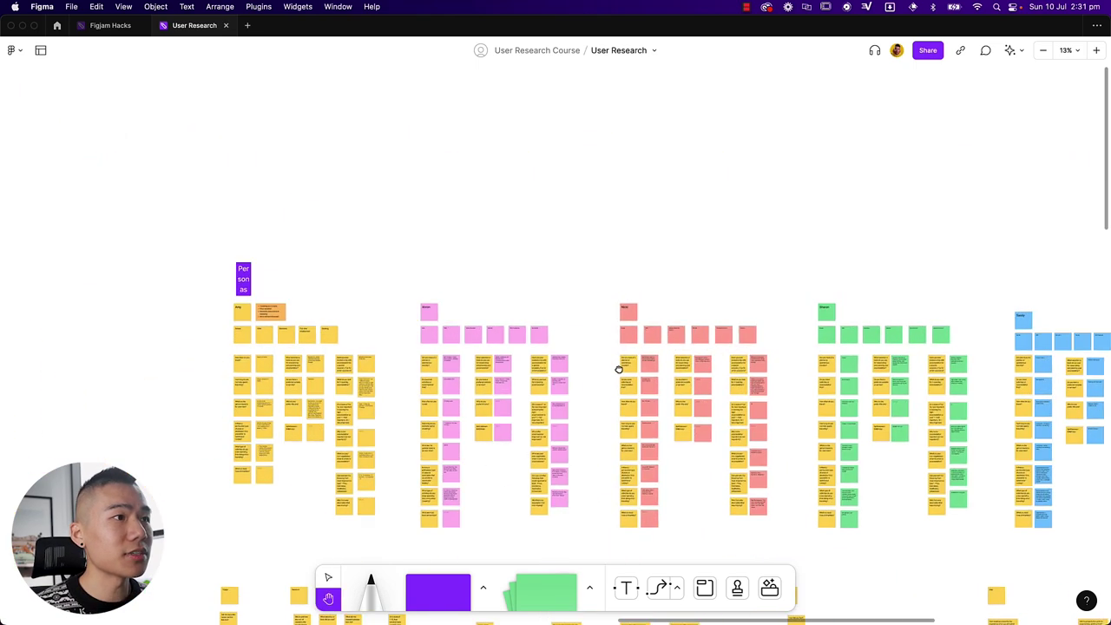
pyautogui.click(247, 281)
pyautogui.moveTo(254, 280); pyautogui.dragTo(900, 273)
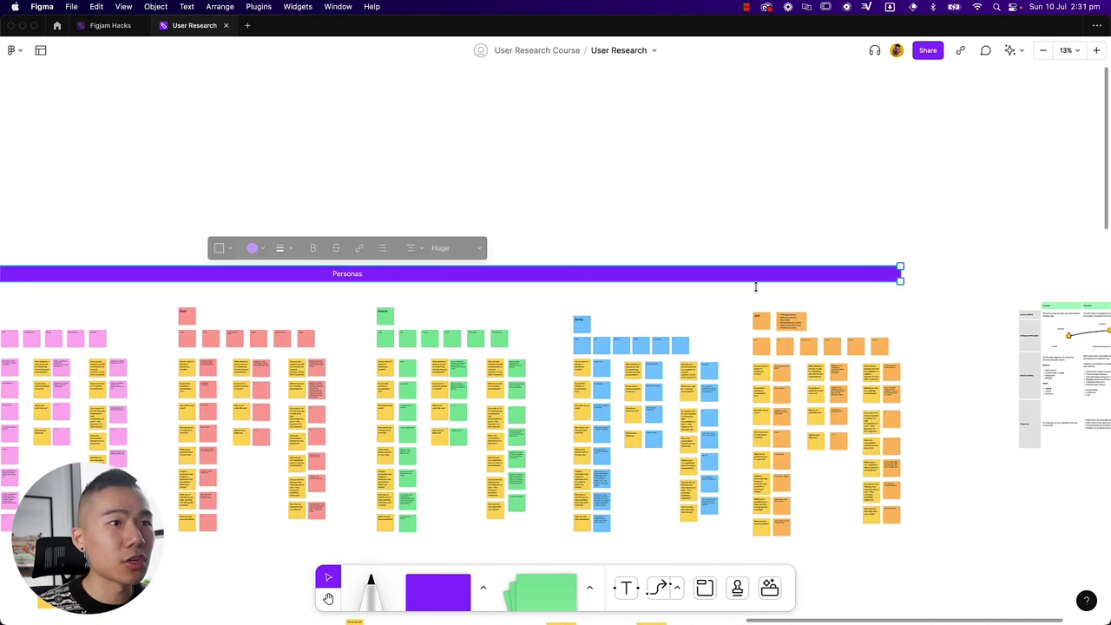
pyautogui.hscroll(-5, 474, 294)
pyautogui.moveTo(452, 281)
pyautogui.mouseDown()
pyautogui.moveTo(450, 260)
pyautogui.moveTo(462, 280)
pyautogui.mouseUp()
pyautogui.hscroll(3, 539, 299)
pyautogui.hscroll(3, 539, 299)
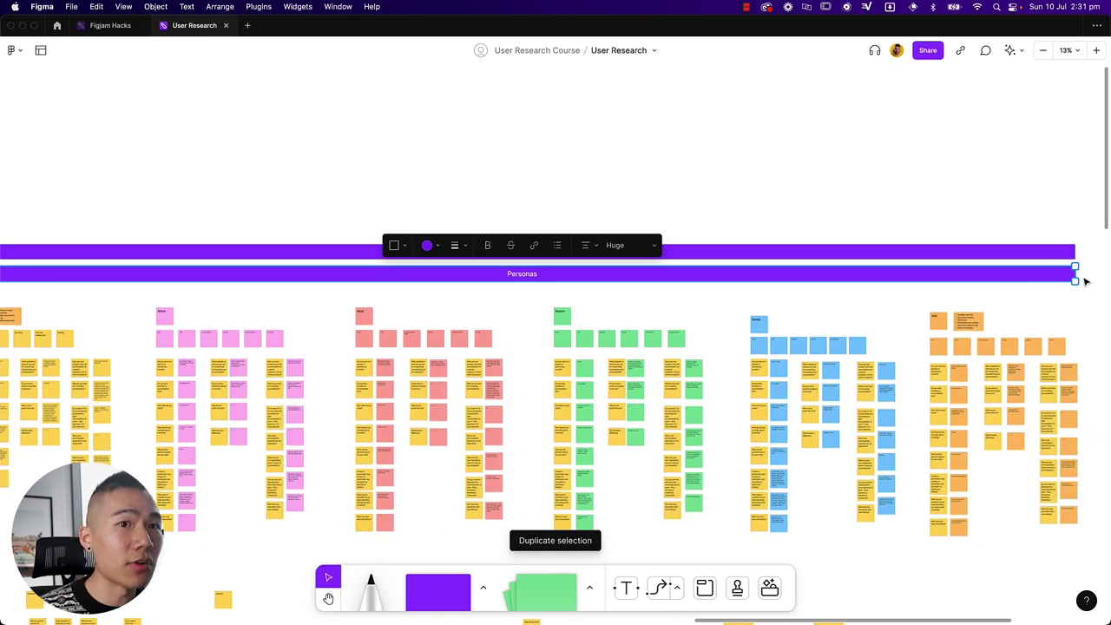
pyautogui.moveTo(1078, 280); pyautogui.dragTo(895, 280)
pyautogui.hscroll(-3, 501, 286)
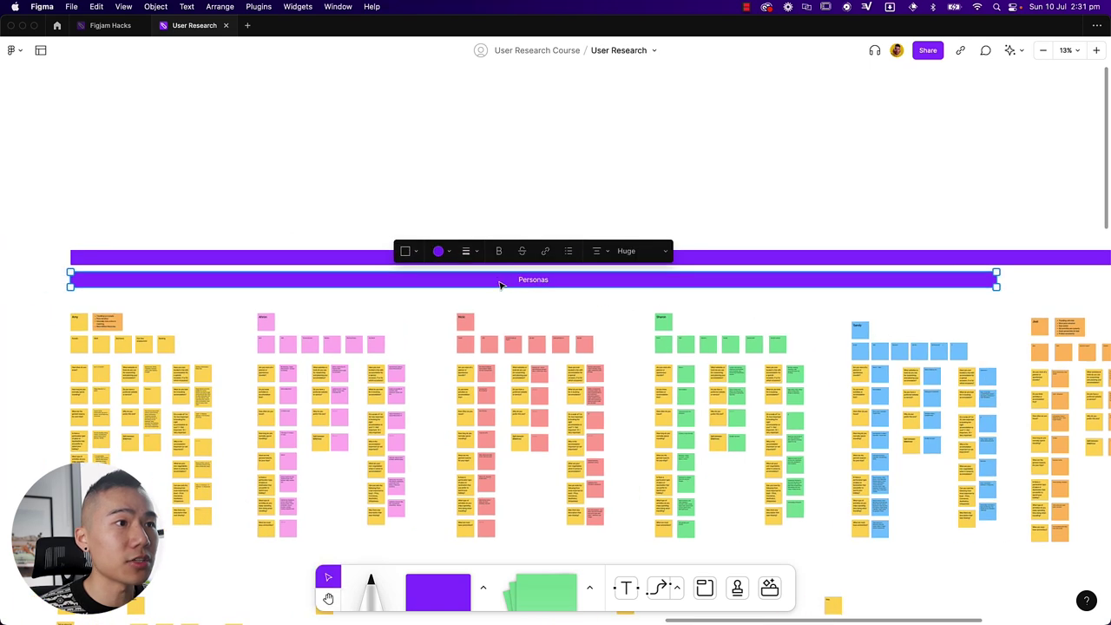
# Relabel the duplicated bar 'Couples'
pyautogui.doubleClick(522, 278)
pyautogui.write('COuple')
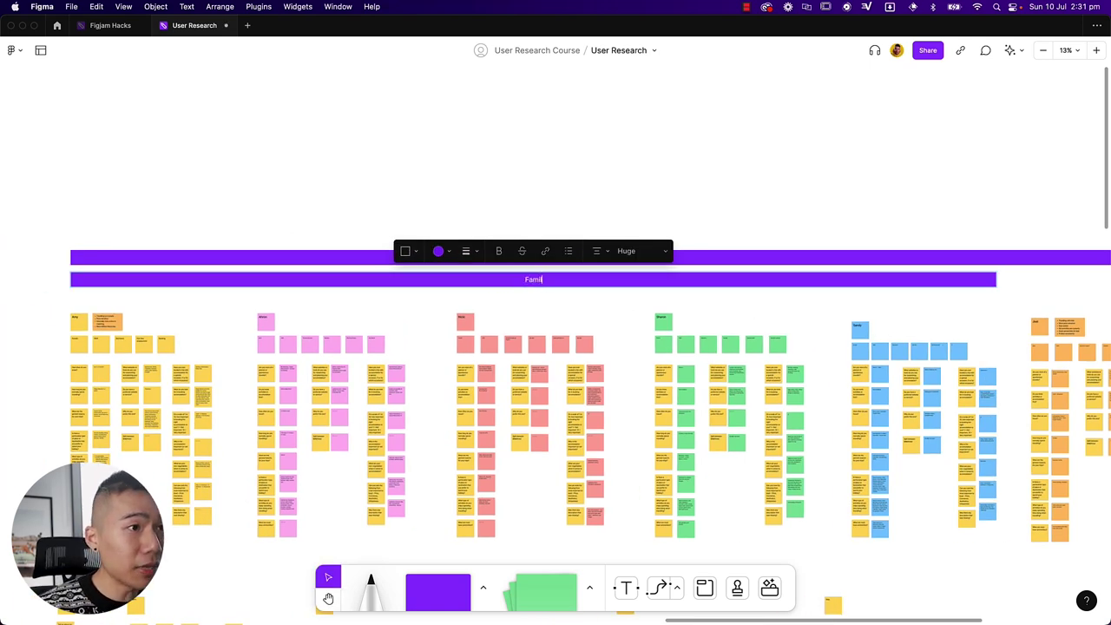
pyautogui.press('BackSpace')
pyautogui.press('BackSpace')
pyautogui.press('BackSpace')
pyautogui.press('BackSpace')
pyautogui.press('BackSpace')
pyautogui.write('ouples')
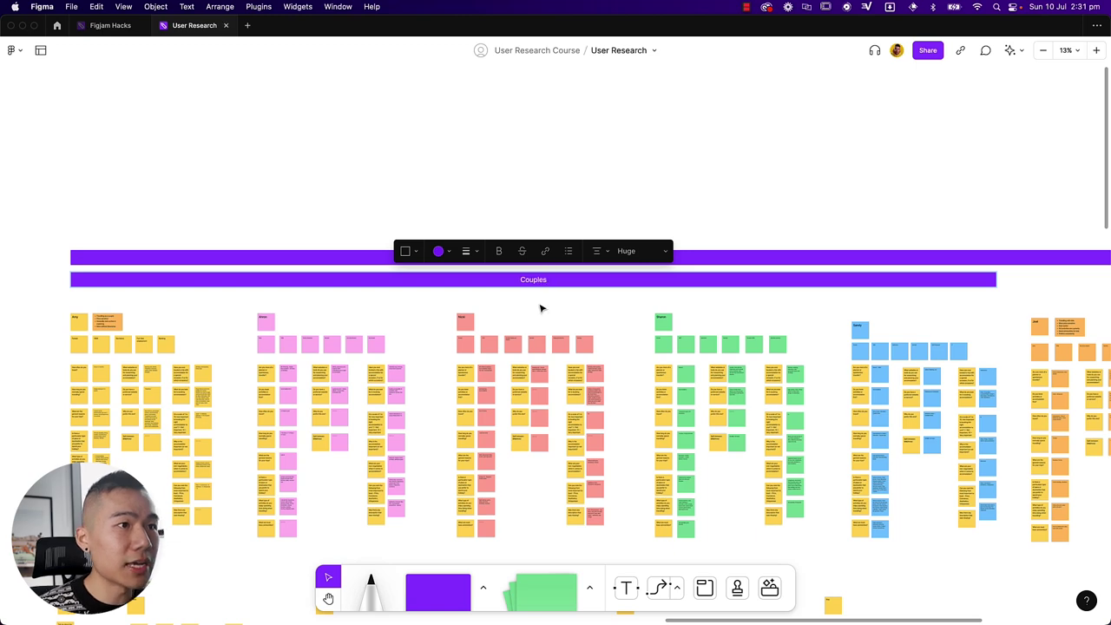
pyautogui.press('Escape')
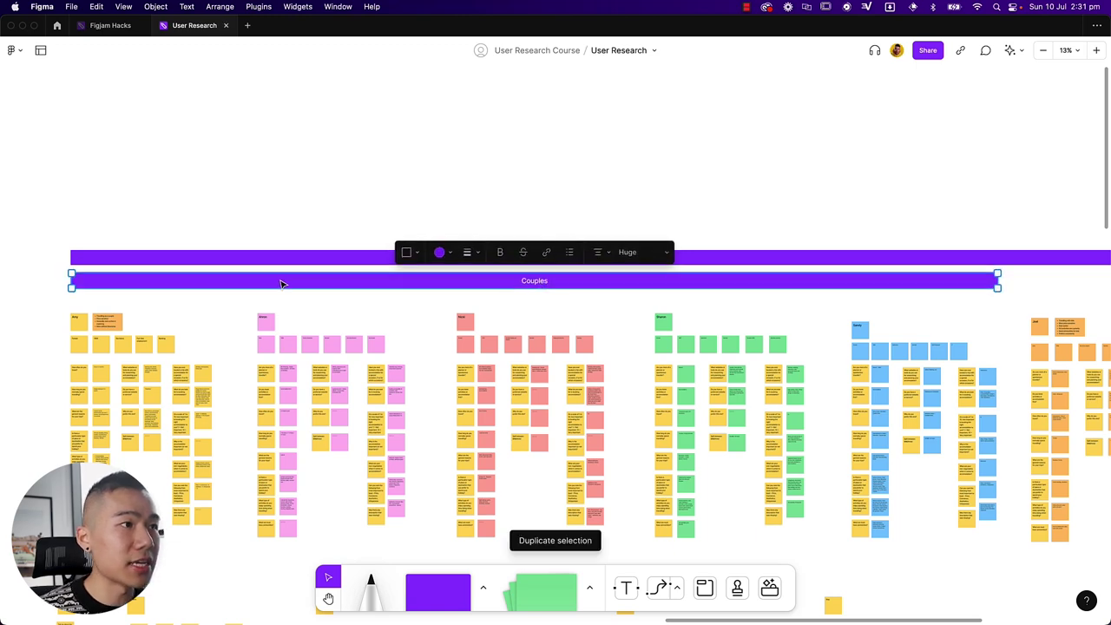
# Shorten the Couples bar and relabel the right-hand copy 'Families'
pyautogui.moveTo(279, 281); pyautogui.dragTo(411, 283)
pyautogui.press('space')
pyautogui.press('space')
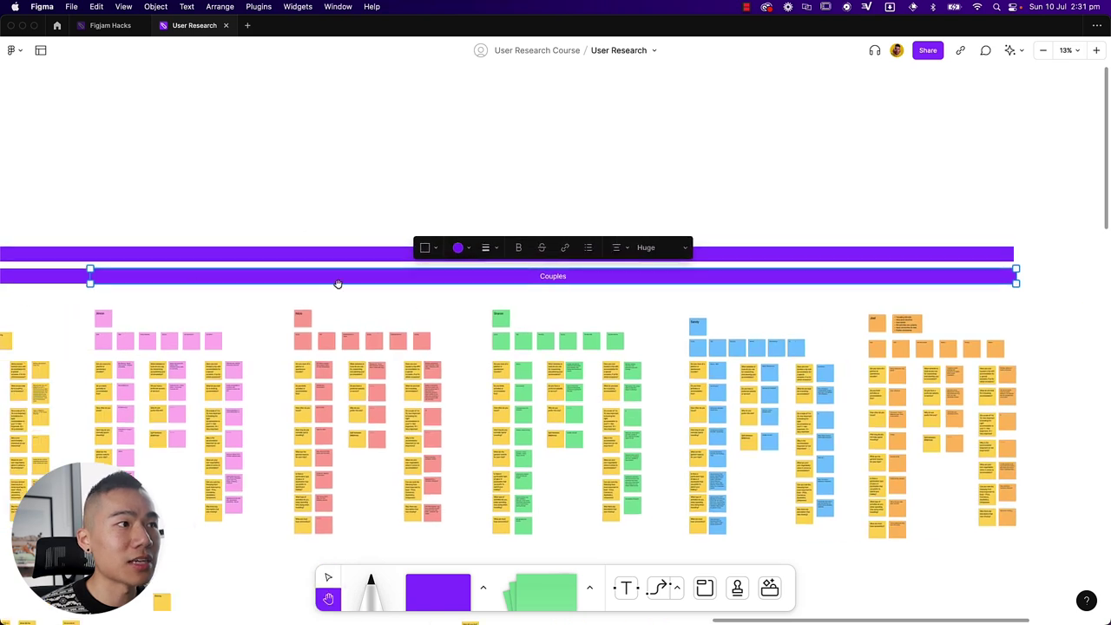
pyautogui.moveTo(91, 278); pyautogui.dragTo(840, 307)
pyautogui.doubleClick(928, 276)
pyautogui.write('Families')
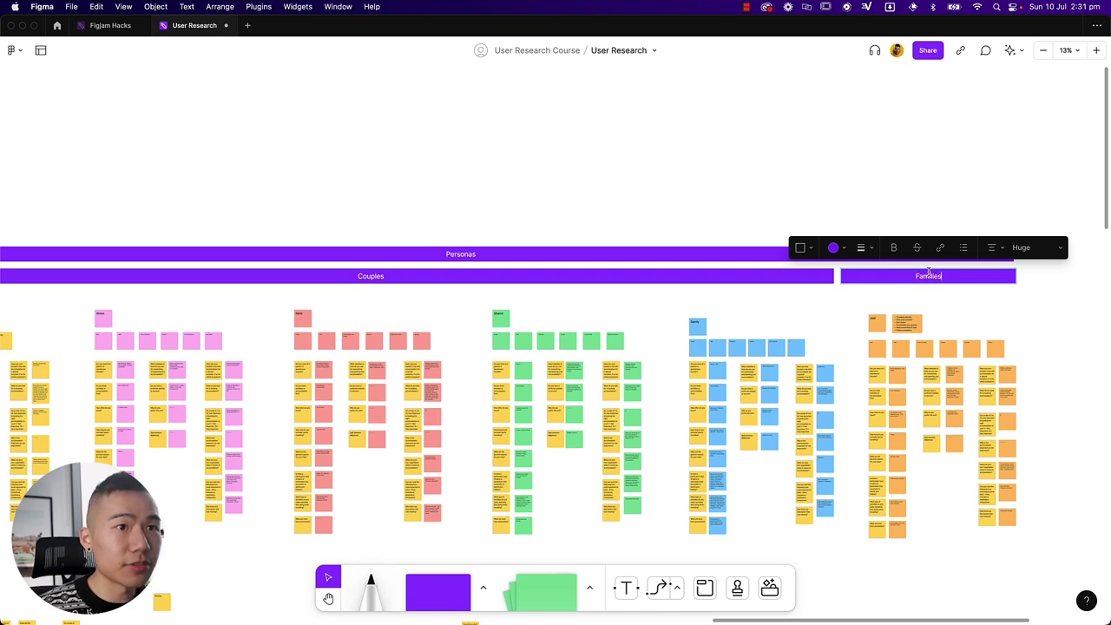
pyautogui.press('Escape')
# Recolour both the Couples and Families bars light grey
pyautogui.keyDown('shift'); pyautogui.click(764, 278); pyautogui.keyUp('shift')
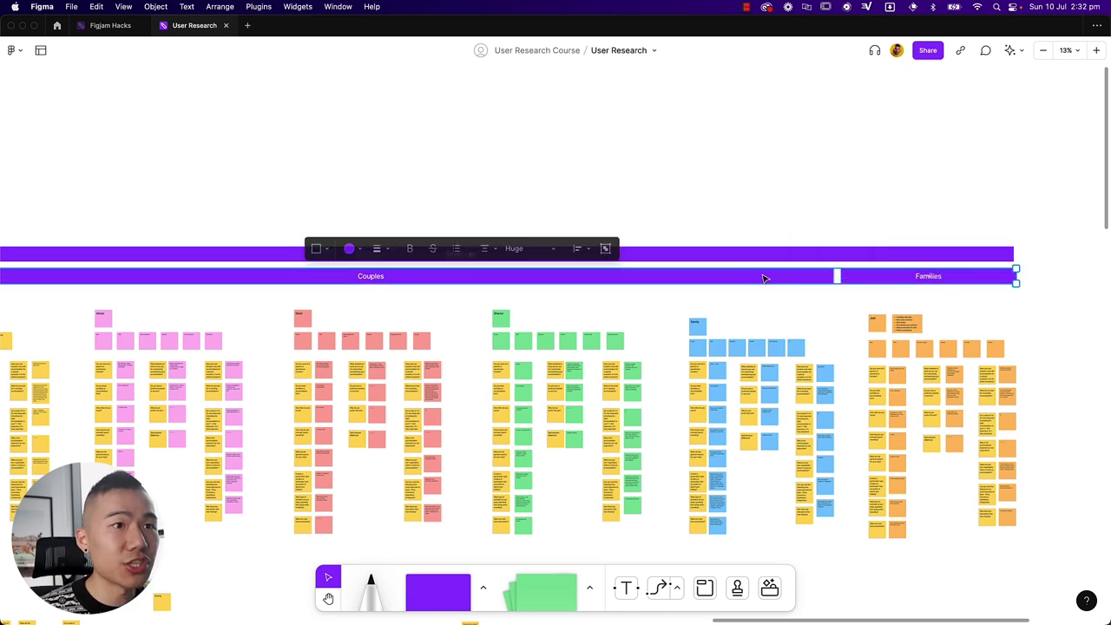
pyautogui.click(355, 247)
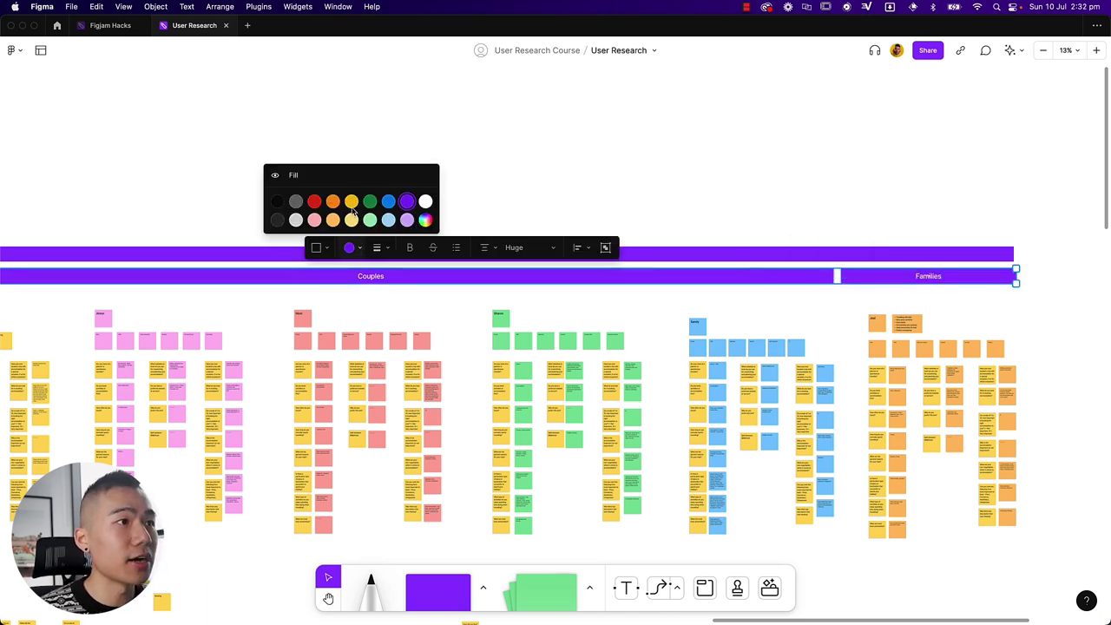
pyautogui.click(295, 220)
pyautogui.click(501, 193)
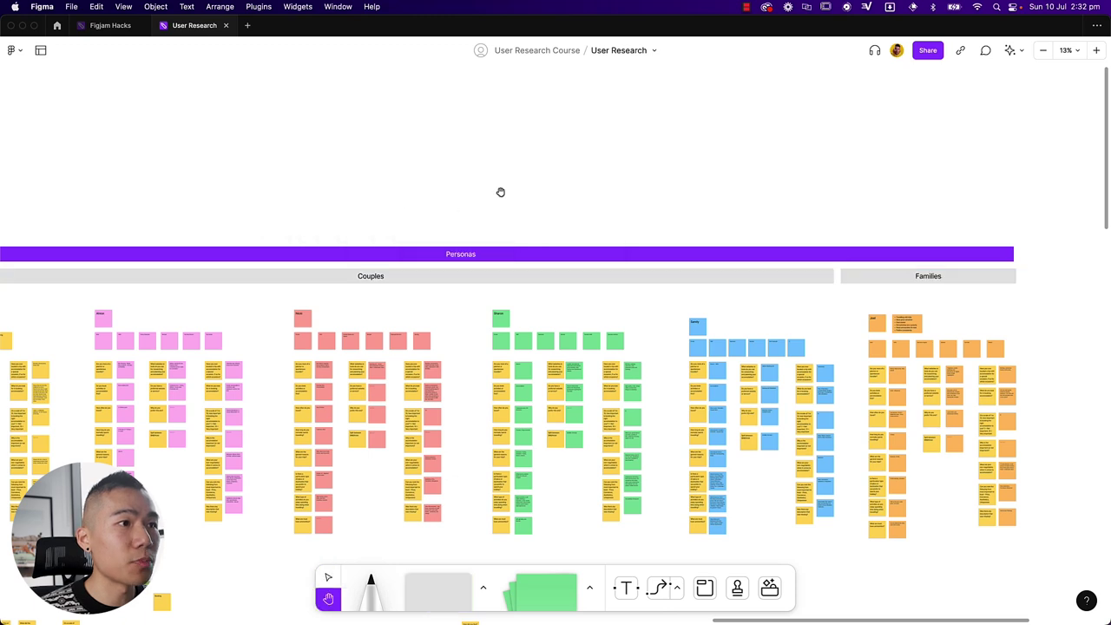
# Nudge the Couples and Families bars up just under the Personas banner
pyautogui.scroll(-5, 654, 181)
pyautogui.scroll(-2, 655, 184)
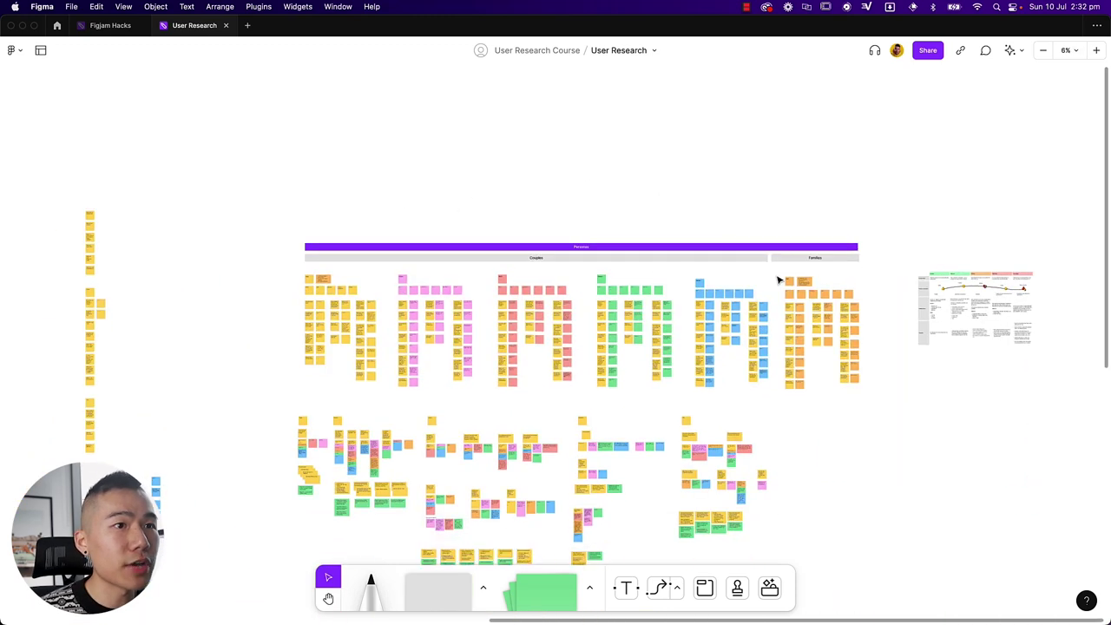
pyautogui.click(736, 260)
pyautogui.moveTo(736, 261); pyautogui.dragTo(737, 258)
pyautogui.click(781, 200)
pyautogui.scroll(3, 627, 223)
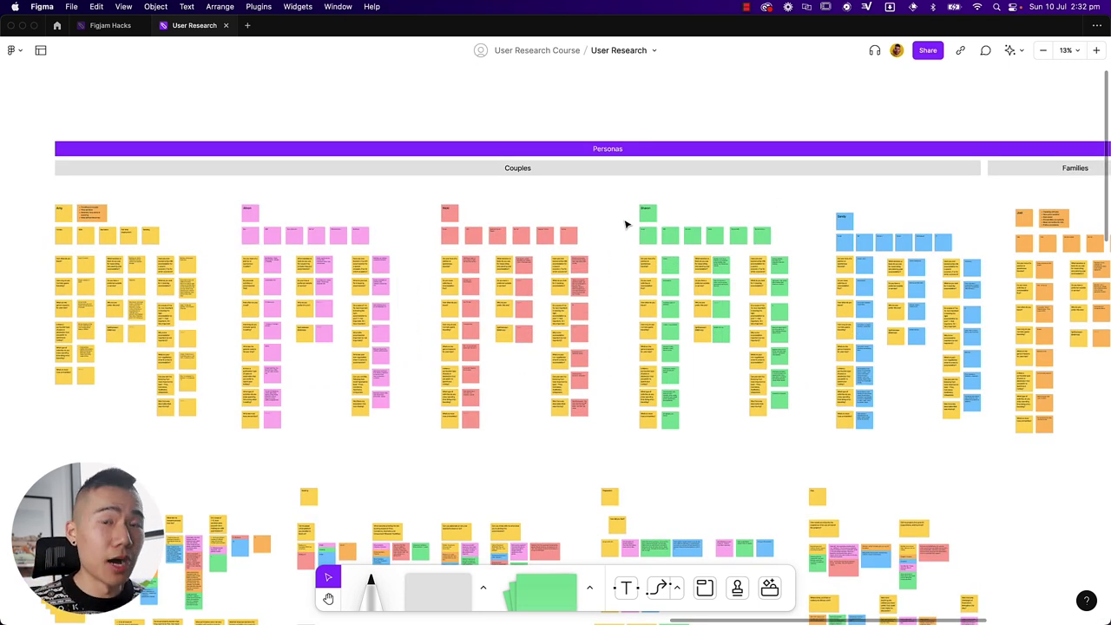
# Place a copy of the purple Personas banner below the persona groups
pyautogui.click(643, 154)
pyautogui.moveTo(643, 153); pyautogui.dragTo(634, 469)
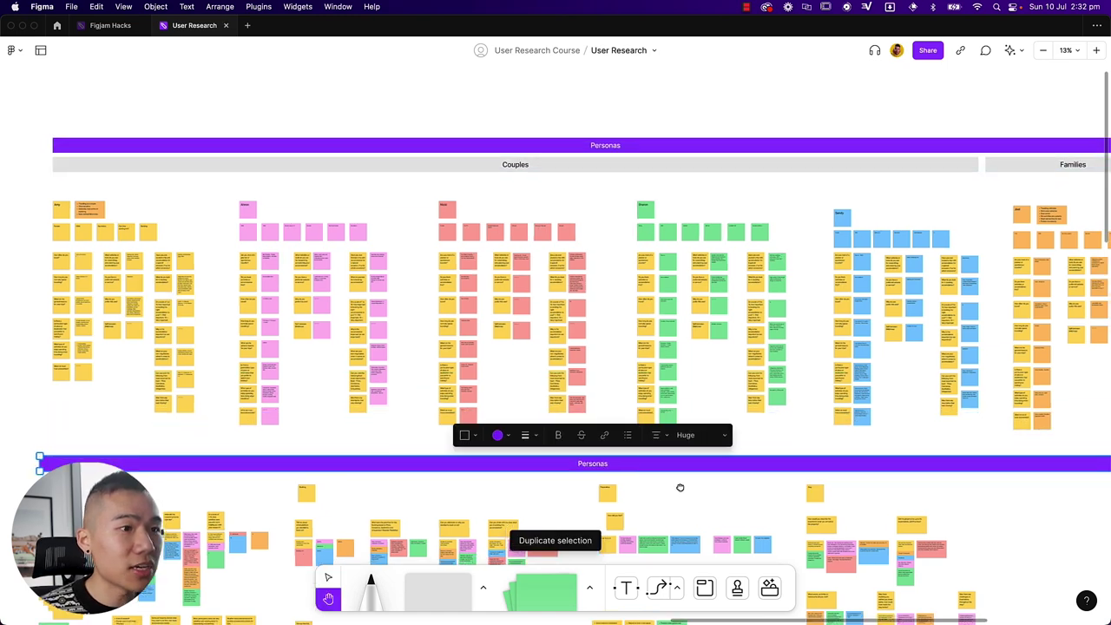
pyautogui.scroll(-3, 680, 475)
pyautogui.scroll(-3, 838, 384)
pyautogui.hscroll(2, 839, 384)
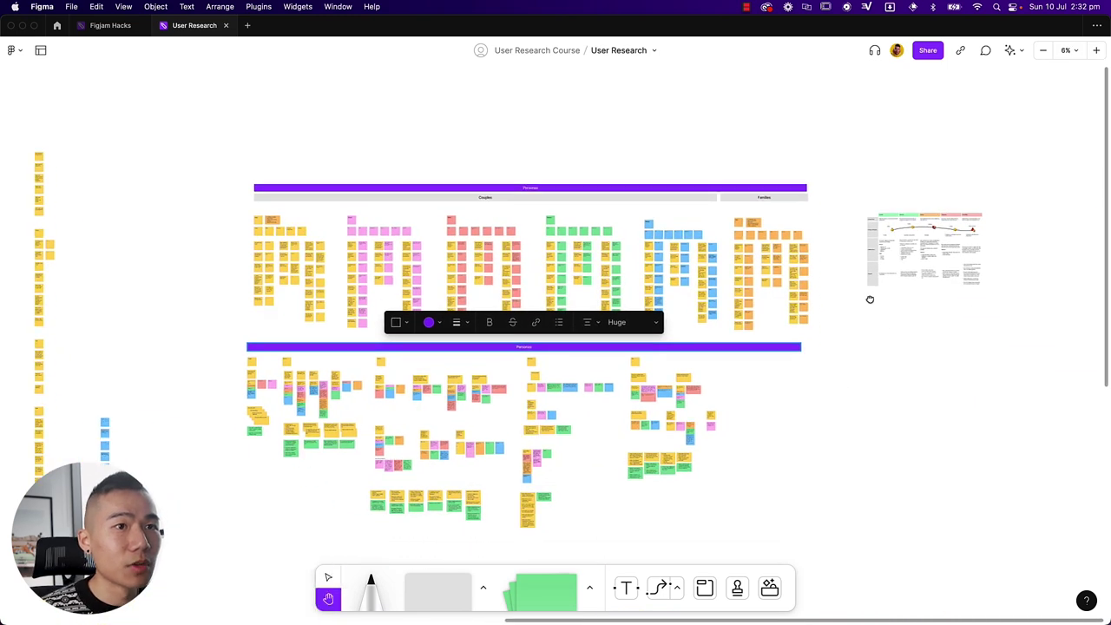
# Move the journey map down below the boards
pyautogui.click(917, 216)
pyautogui.moveTo(914, 216); pyautogui.dragTo(700, 533)
pyautogui.scroll(-2, 801, 327)
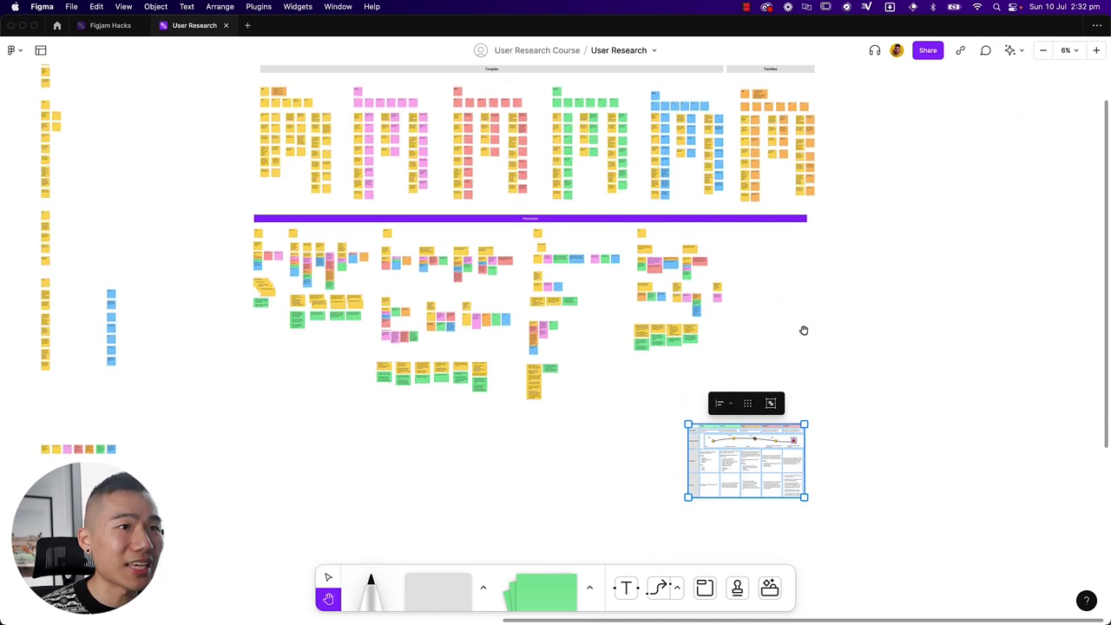
# Duplicate the lower Personas bar and place the copy below the second group
pyautogui.click(686, 221)
pyautogui.press('super+d')
pyautogui.moveTo(686, 223); pyautogui.dragTo(684, 410)
pyautogui.click(955, 419)
# Add a green sticky note to the right of the board
pyautogui.press('h')
pyautogui.moveTo(866, 455); pyautogui.dragTo(854, 419)
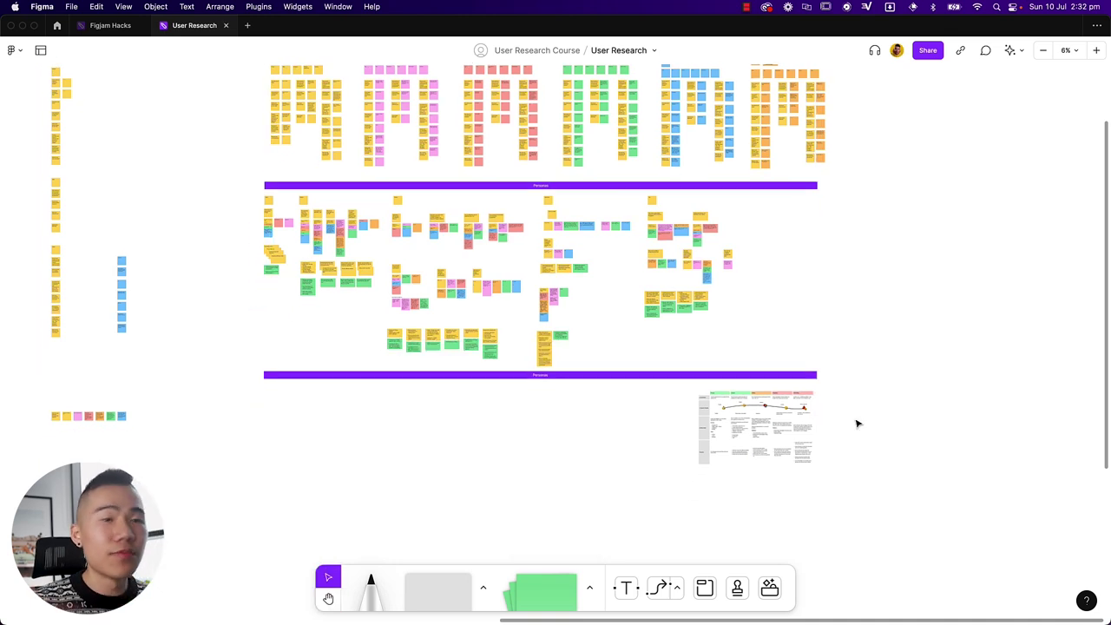
pyautogui.scroll(4, 784, 312)
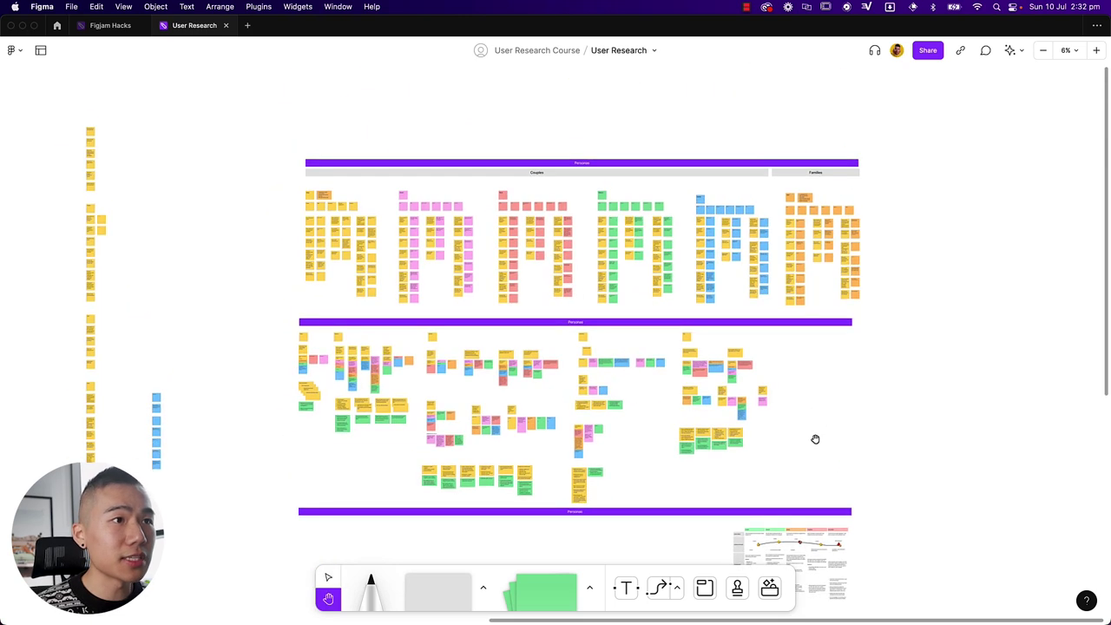
pyautogui.click(724, 487)
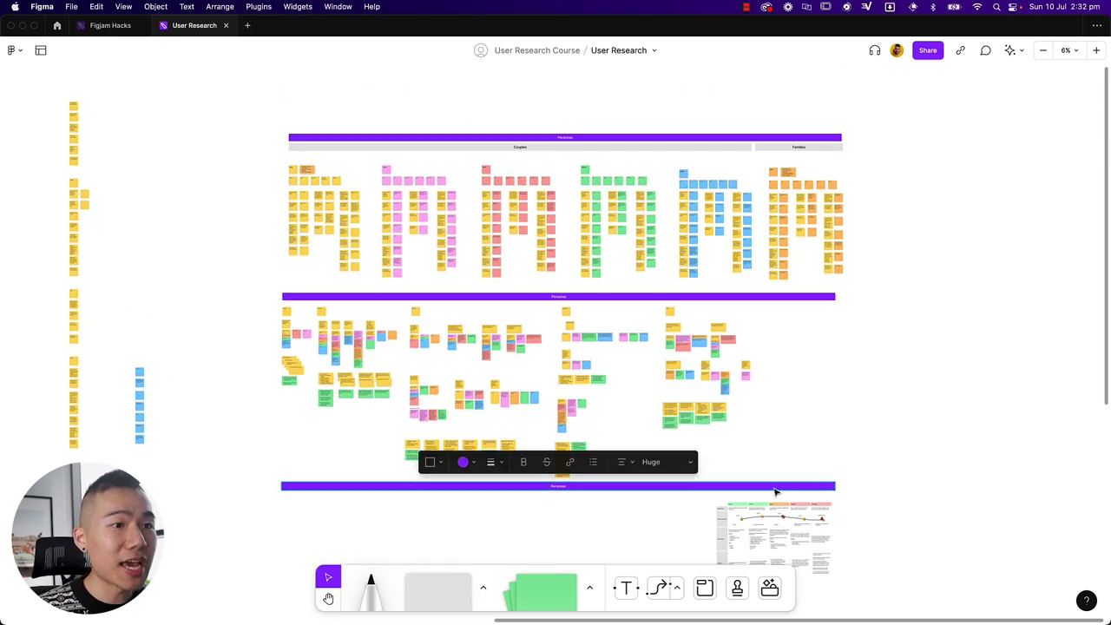
pyautogui.moveTo(562, 553); pyautogui.dragTo(901, 318)
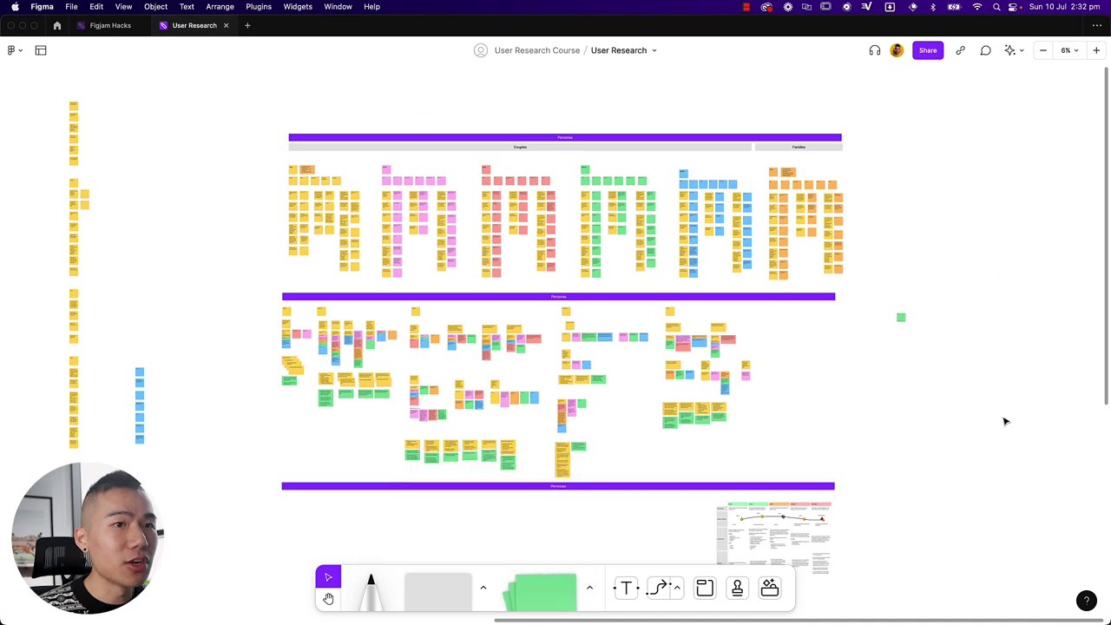
# Shift the green sticky note slightly to the right
pyautogui.scroll(5, 702, 425)
pyautogui.hscroll(5, 298, 355)
pyautogui.scroll(-1, 298, 355)
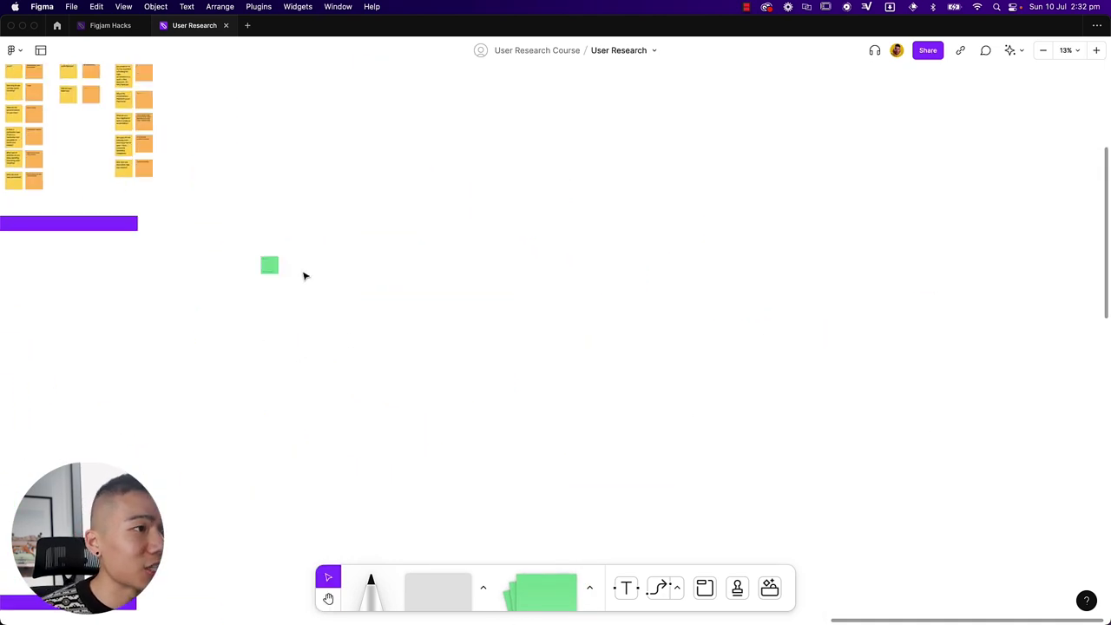
pyautogui.click(270, 266)
pyautogui.moveTo(270, 266); pyautogui.dragTo(498, 316)
pyautogui.scroll(8, 497, 316)
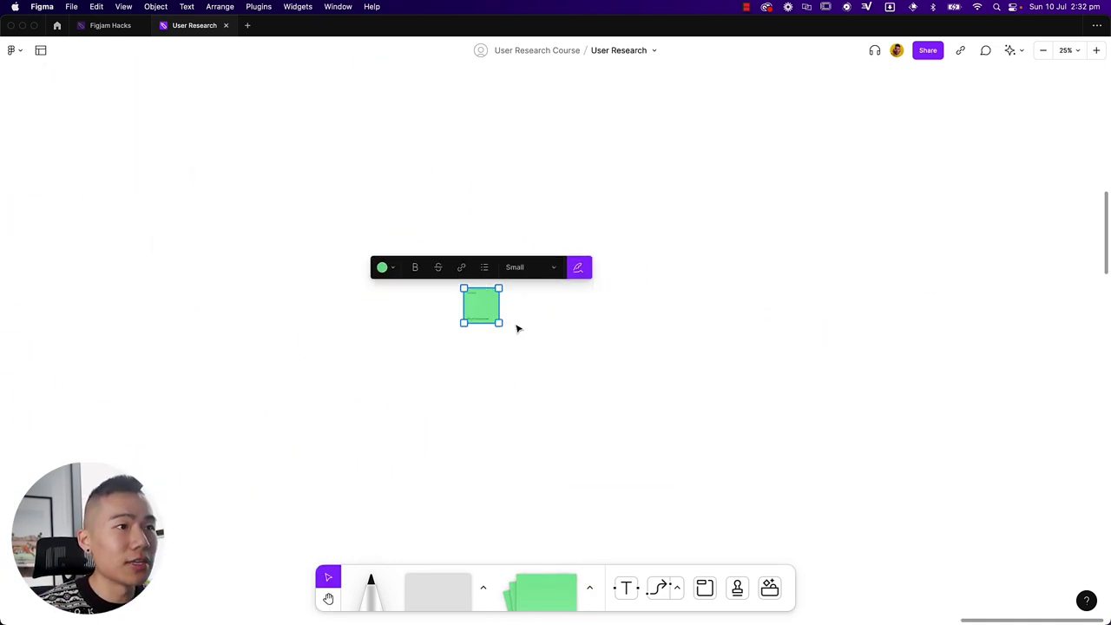
# Label the green sticky 'Section name' and widen it
pyautogui.doubleClick(385, 253)
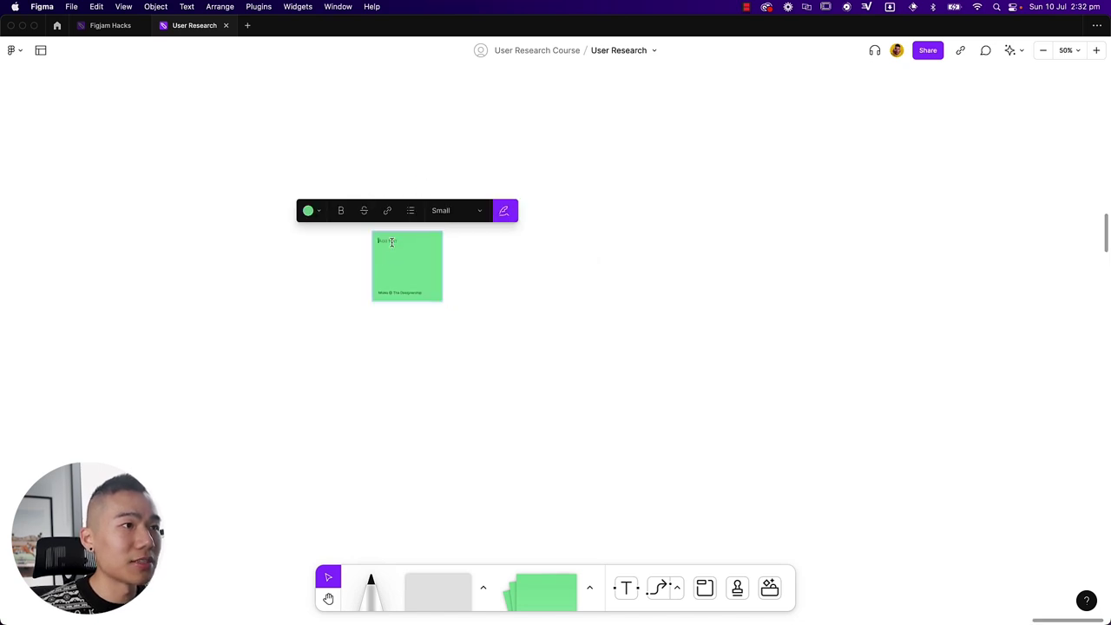
pyautogui.write('Section name')
pyautogui.click(497, 304)
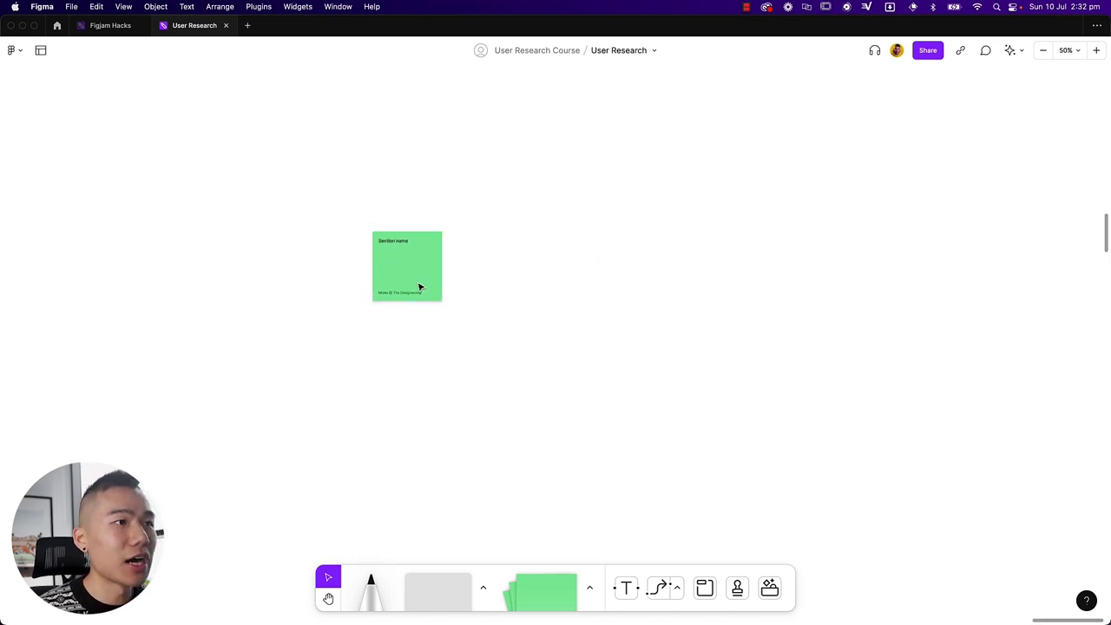
pyautogui.click(419, 285)
pyautogui.moveTo(454, 265)
pyautogui.mouseDown()
pyautogui.moveTo(642, 277)
pyautogui.moveTo(444, 276)
pyautogui.mouseUp()
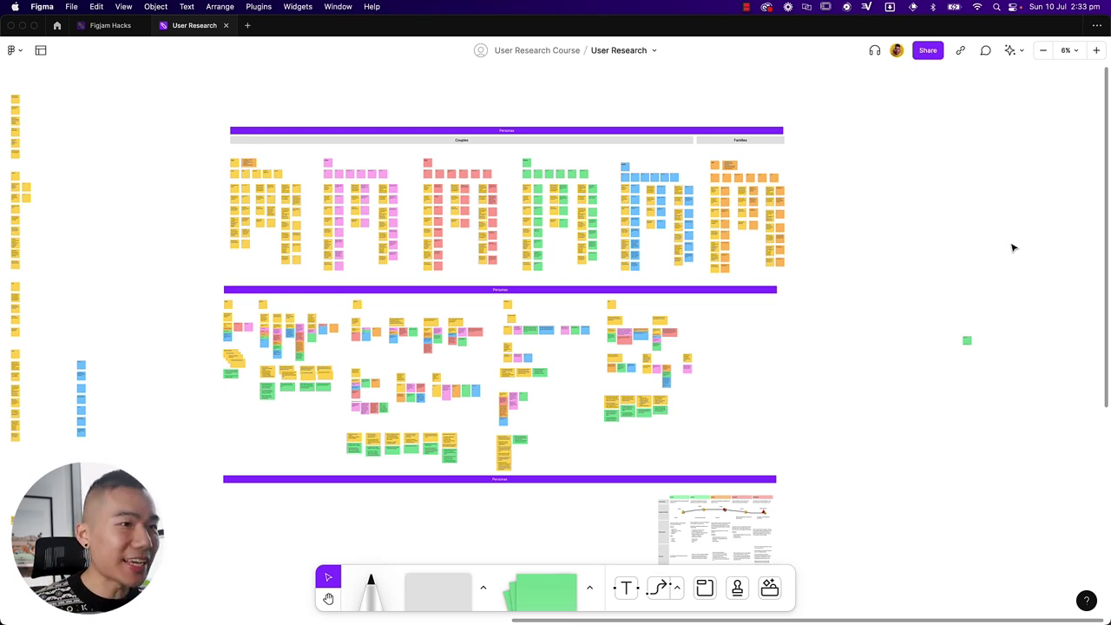
# Open a new Chrome window and go to figjam.new to start a new board
pyautogui.press('super+Tab')
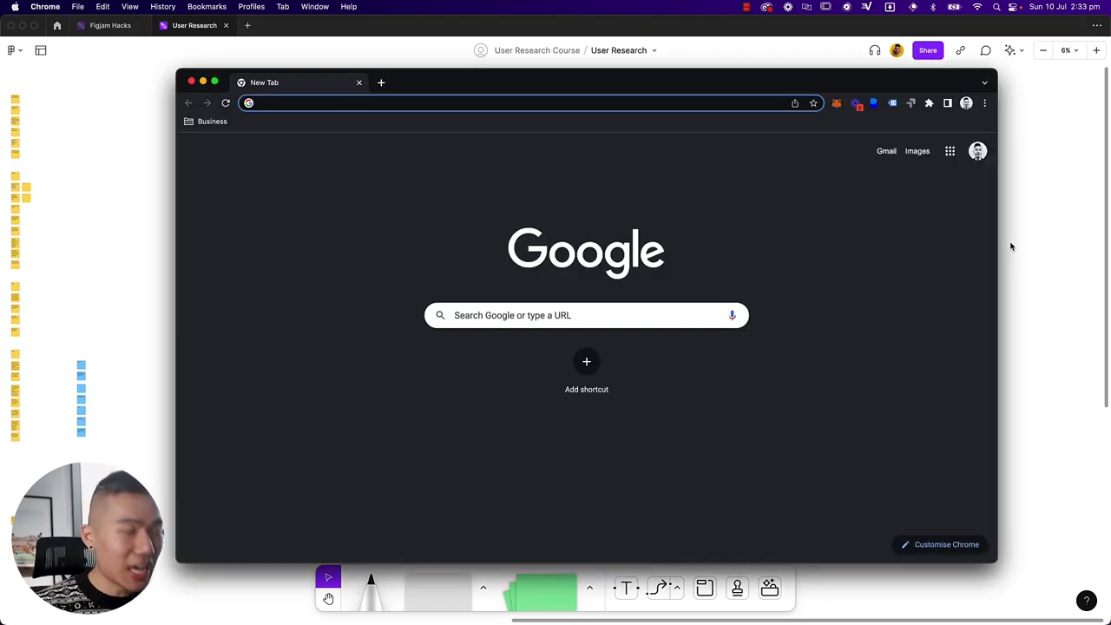
pyautogui.write('figjam.new')
pyautogui.press('Return')
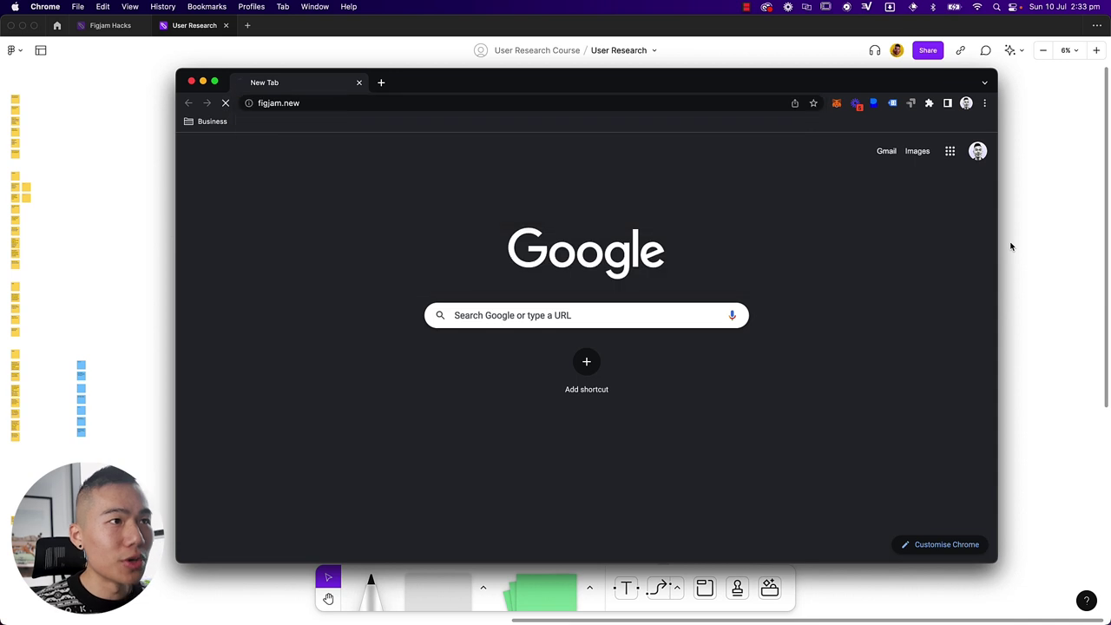